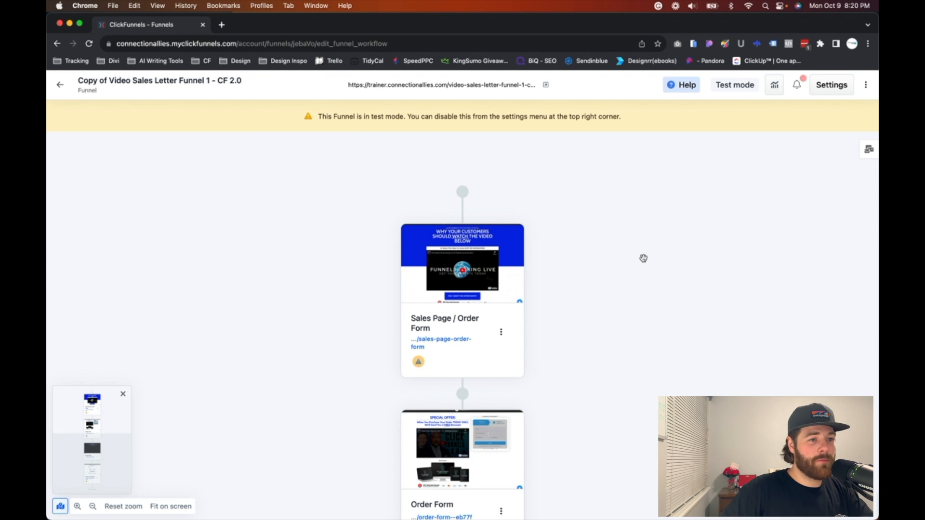
Step: Start creating a new workflow attached to the funnel's Order Form step
{"action": "scroll", "coordinate": [643, 258], "scroll_direction": "down", "scroll_amount": 1}
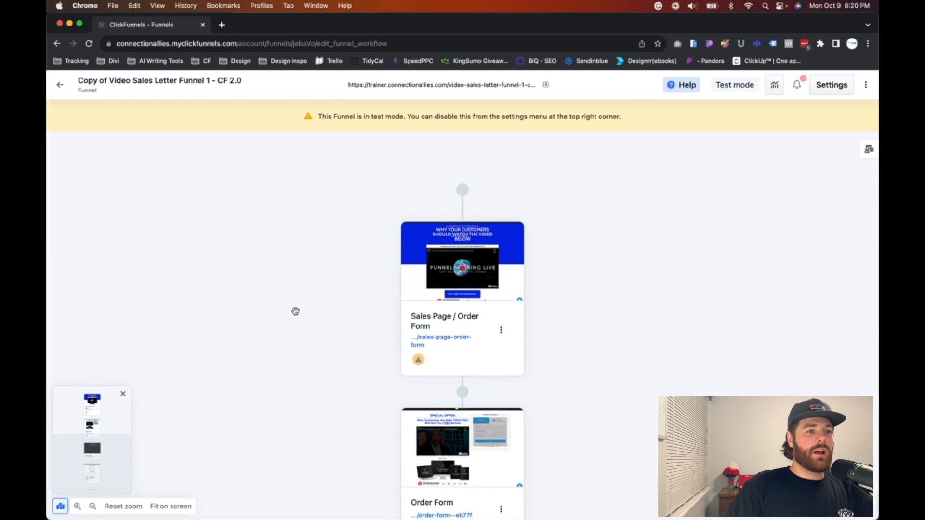
{"action": "scroll", "coordinate": [295, 311], "scroll_direction": "down", "scroll_amount": 2}
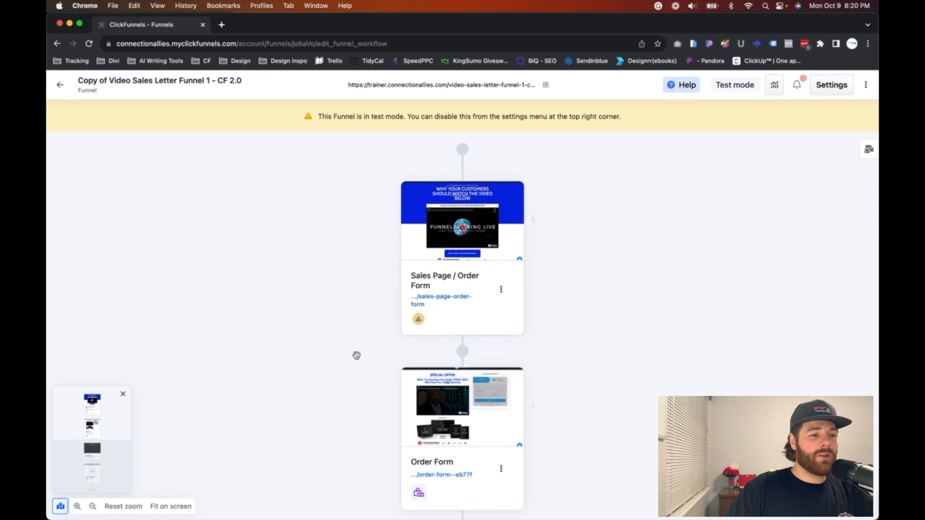
{"action": "mouse_move", "coordinate": [432, 439]}
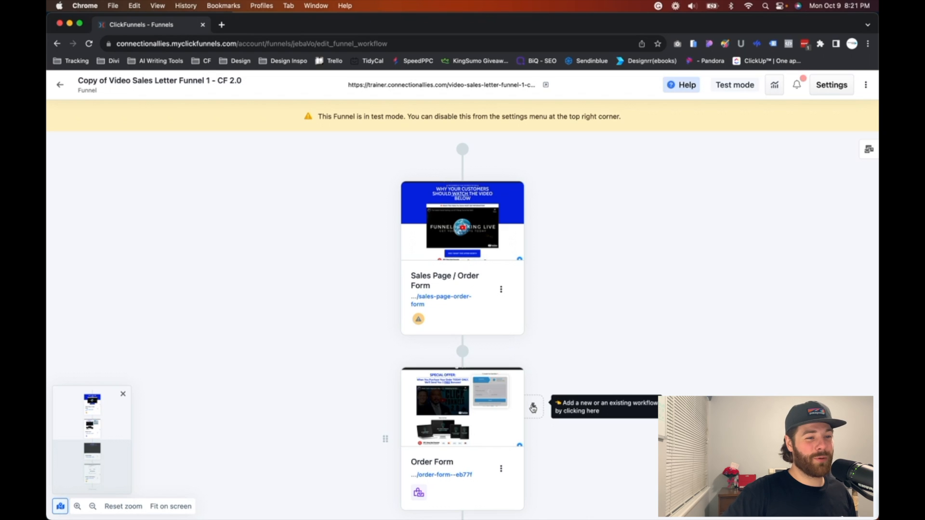
{"action": "scroll", "coordinate": [533, 407], "scroll_direction": "down", "scroll_amount": 1}
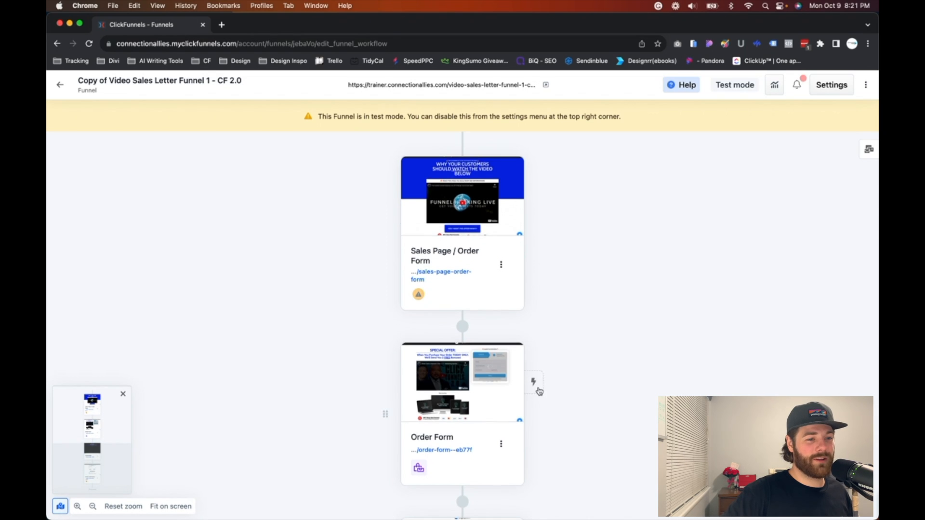
{"action": "left_click", "coordinate": [539, 391]}
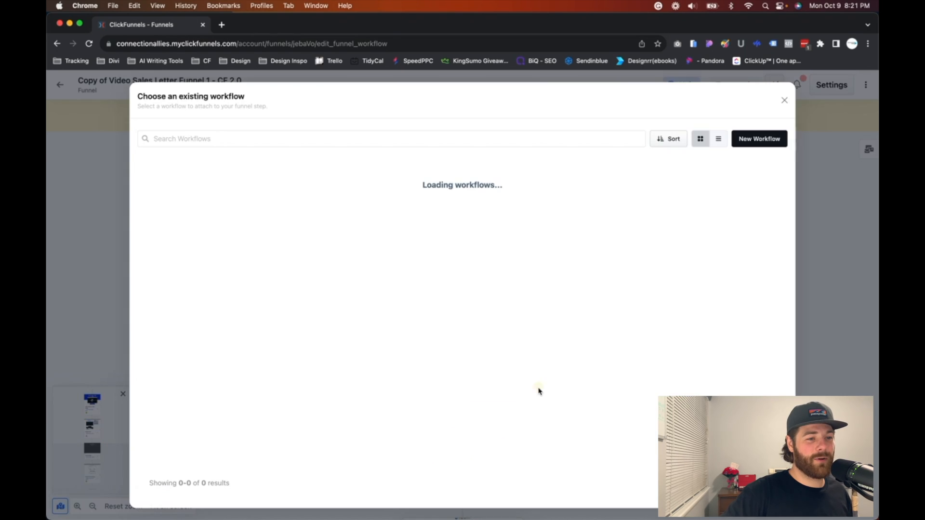
{"action": "left_click", "coordinate": [746, 141]}
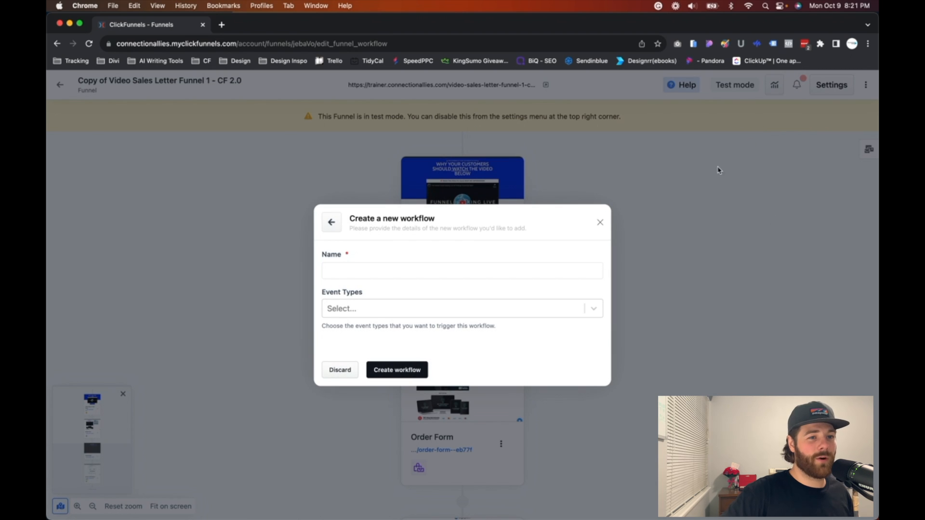
Step: Name the new workflow "Abandoned cart email sequence"
{"action": "left_click", "coordinate": [384, 271]}
{"action": "type", "text": "A"}
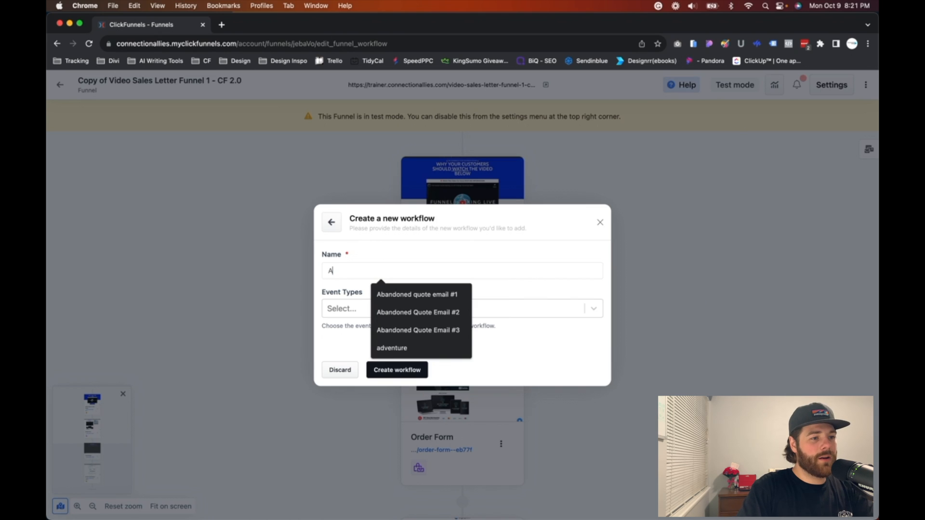
{"action": "type", "text": "bandoned ca"}
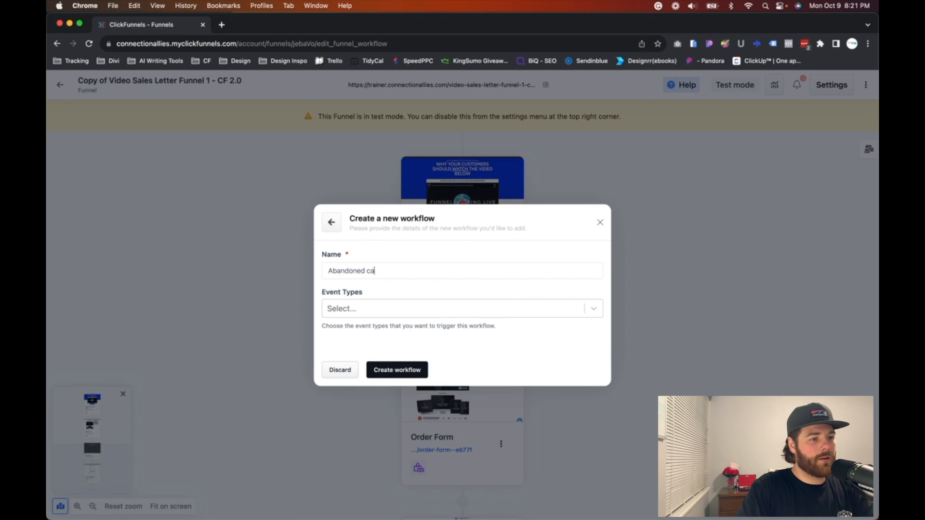
{"action": "type", "text": "re email"}
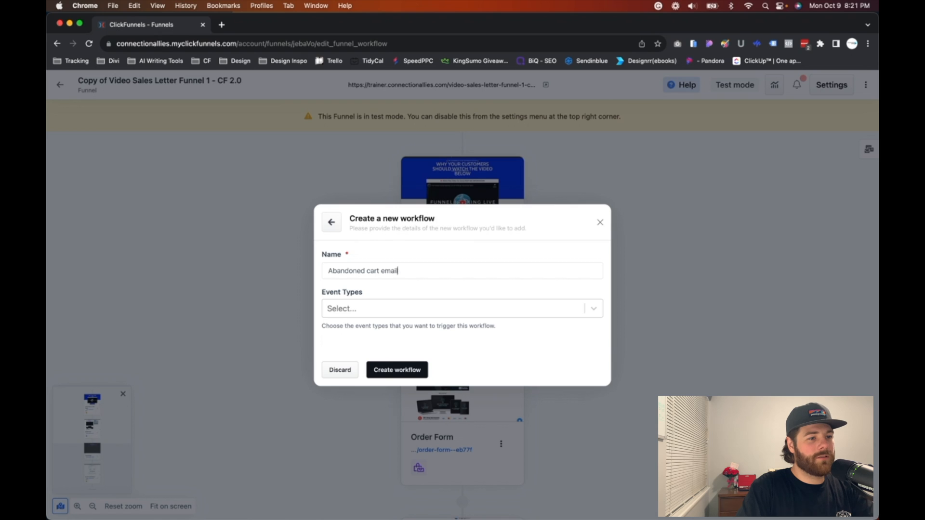
{"action": "type", "text": " sdqu"}
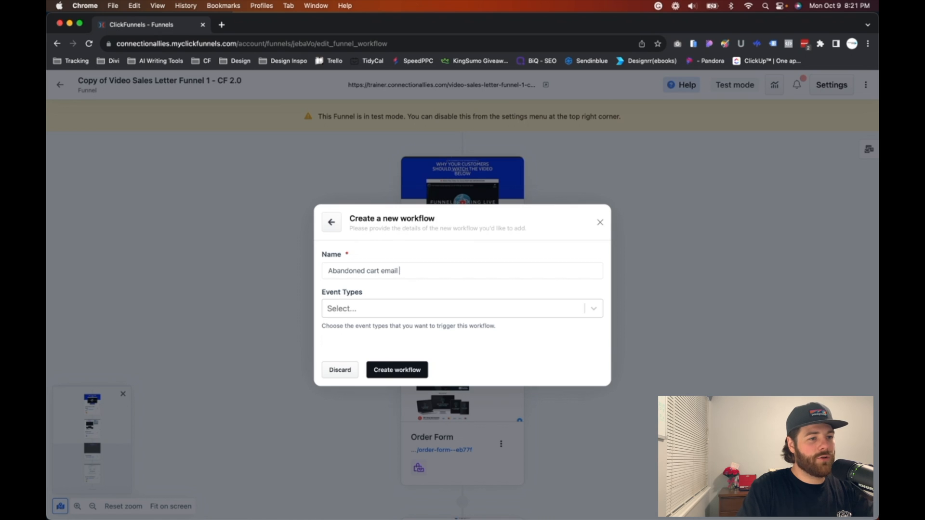
{"action": "type", "text": "eu"}
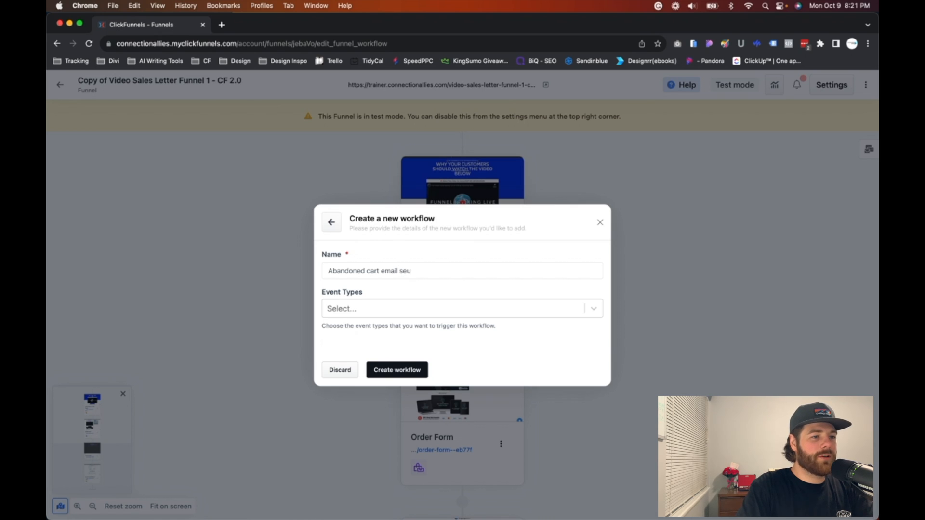
{"action": "key", "text": "BackSpace"}
{"action": "type", "text": "quence"}
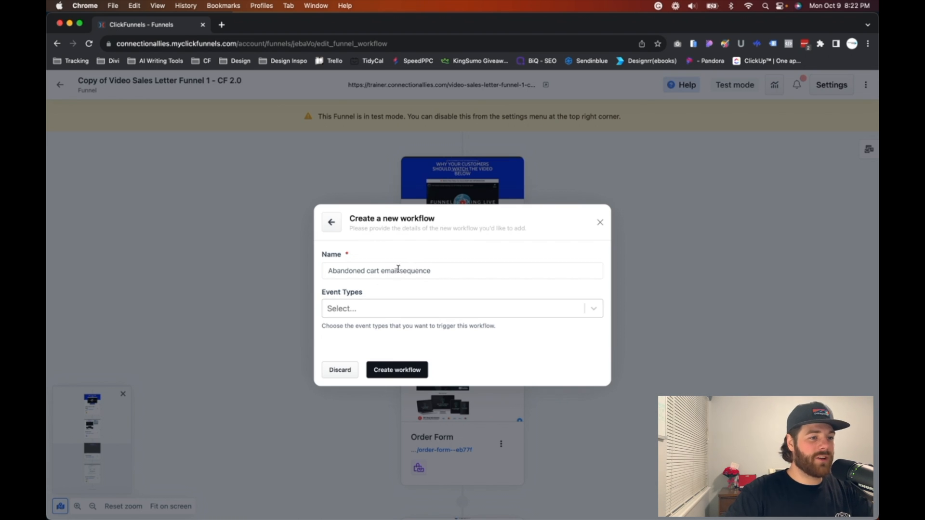
Step: Choose Opt-In as the workflow's triggering event type and create the workflow
{"action": "left_click", "coordinate": [364, 311]}
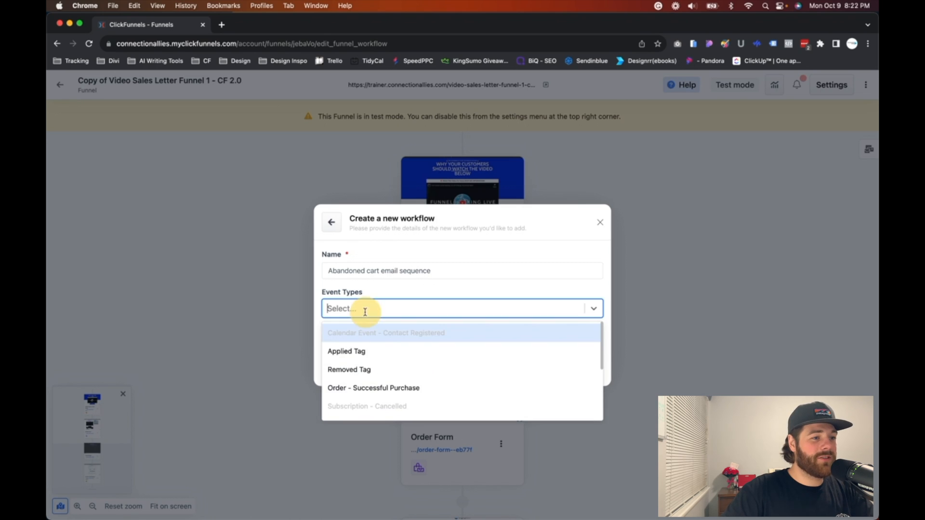
{"action": "scroll", "coordinate": [374, 350], "scroll_direction": "down", "scroll_amount": 5}
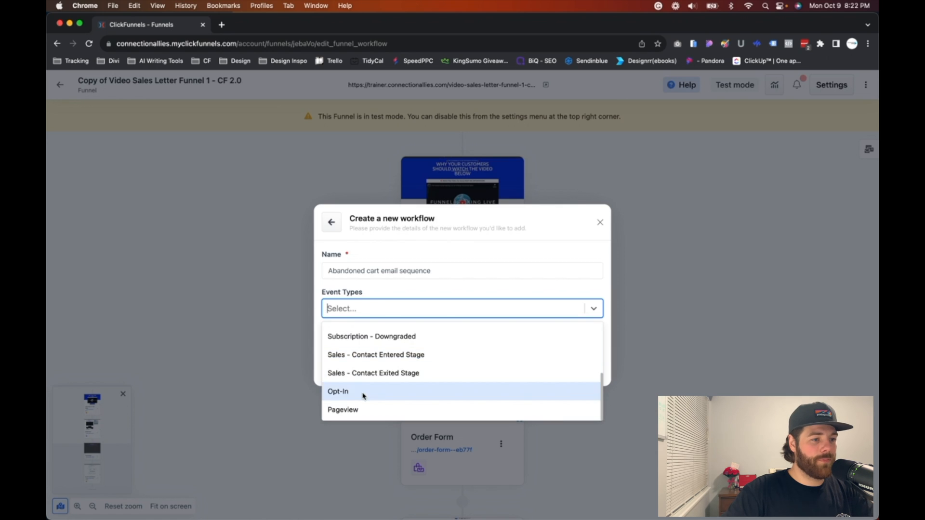
{"action": "left_click", "coordinate": [362, 391]}
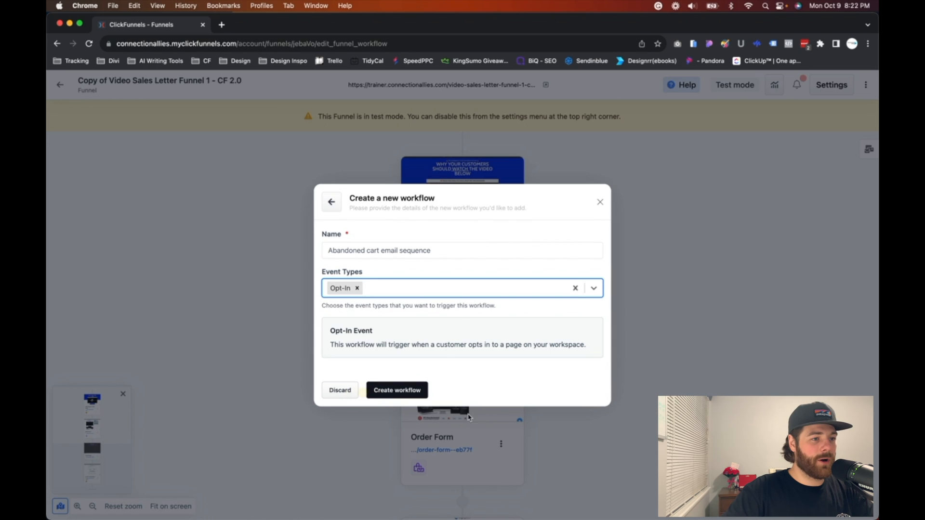
{"action": "left_click", "coordinate": [396, 390]}
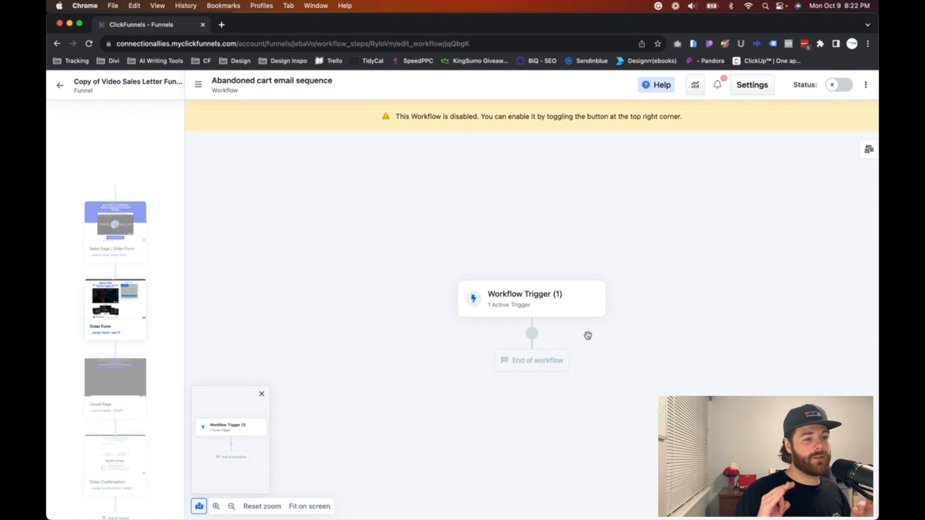
Step: Add a delay of 15 minutes directly after the workflow trigger
{"action": "left_click", "coordinate": [533, 334]}
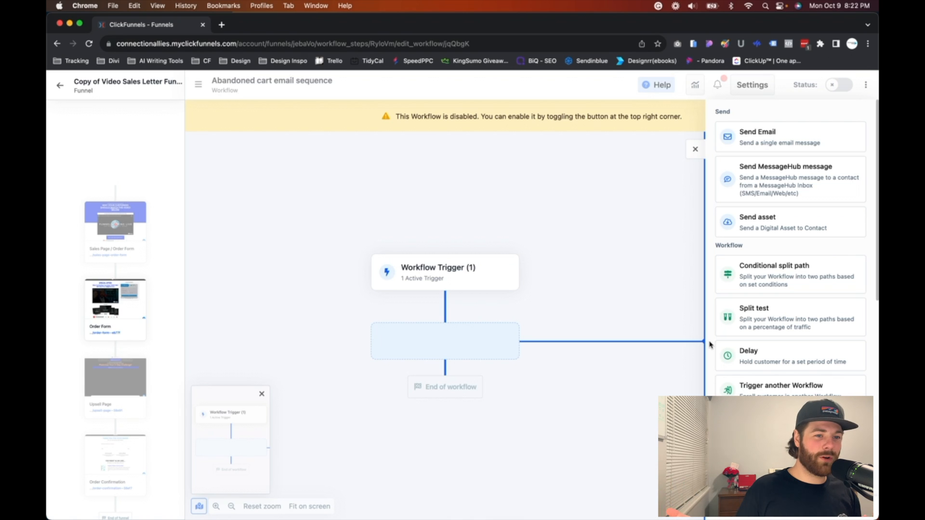
{"action": "left_click", "coordinate": [747, 358]}
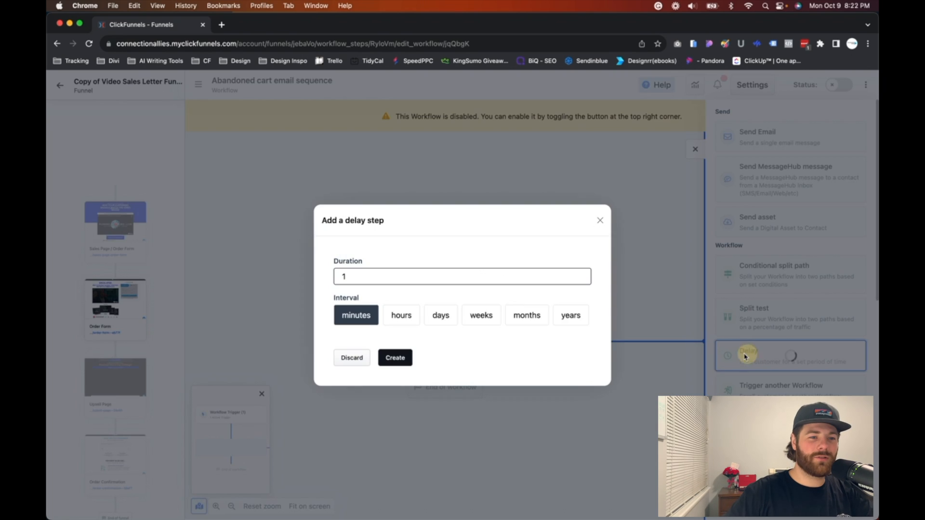
{"action": "left_click", "coordinate": [355, 278]}
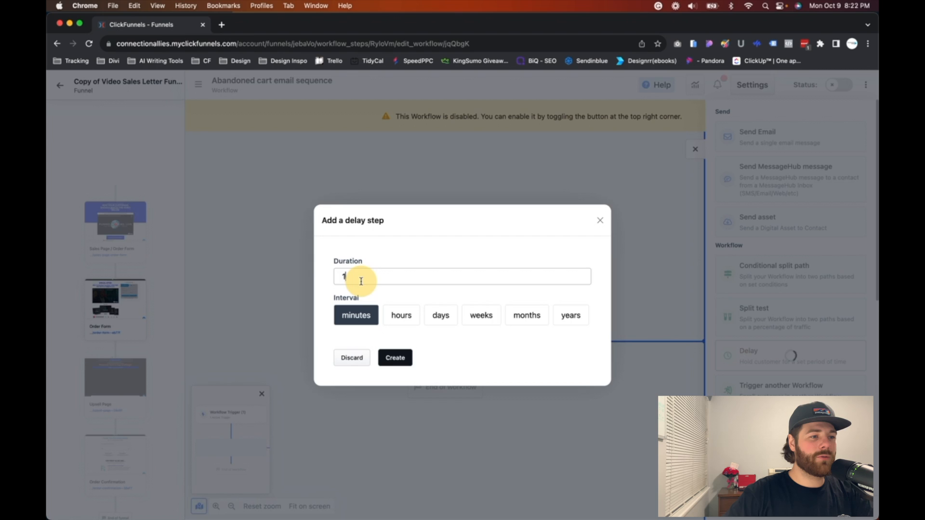
{"action": "left_click", "coordinate": [361, 282]}
{"action": "left_click", "coordinate": [361, 282]}
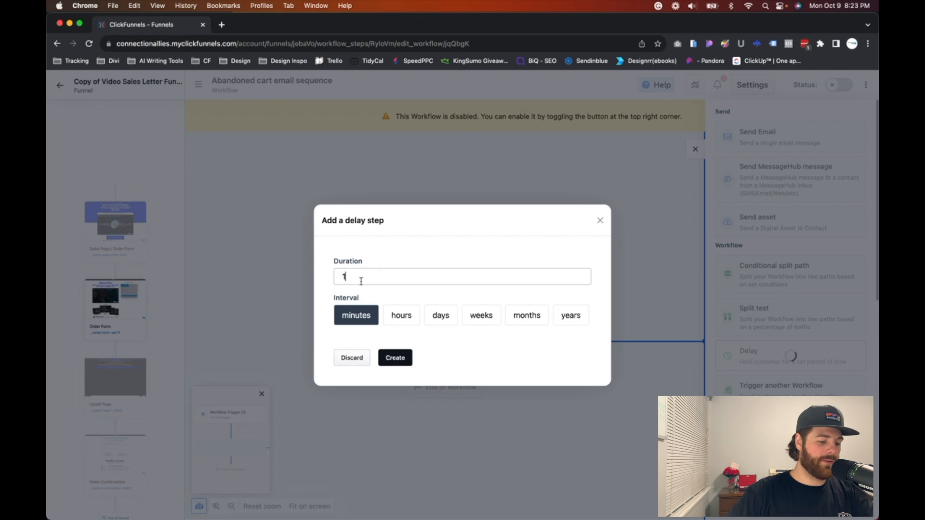
{"action": "type", "text": "2"}
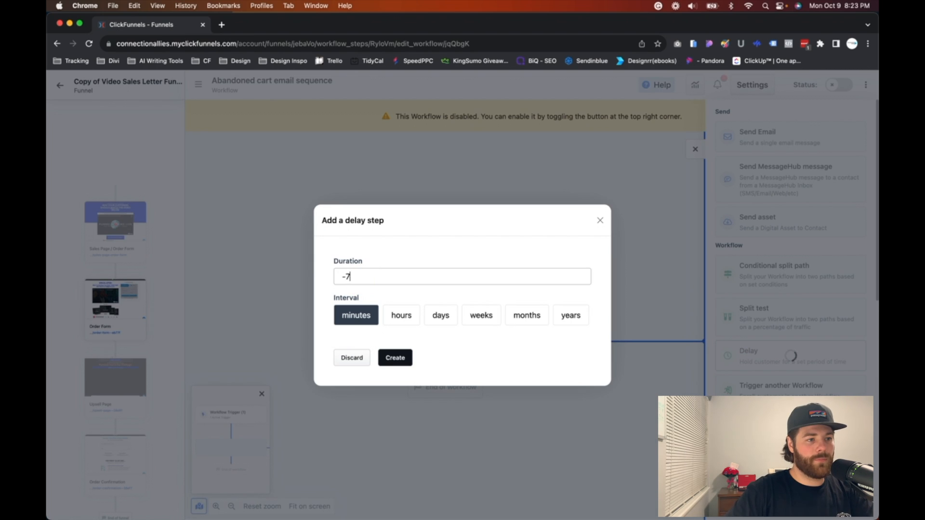
{"action": "scroll", "coordinate": [361, 279], "scroll_direction": "down", "scroll_amount": 10}
{"action": "left_click", "coordinate": [360, 268]}
{"action": "left_click", "coordinate": [351, 277]}
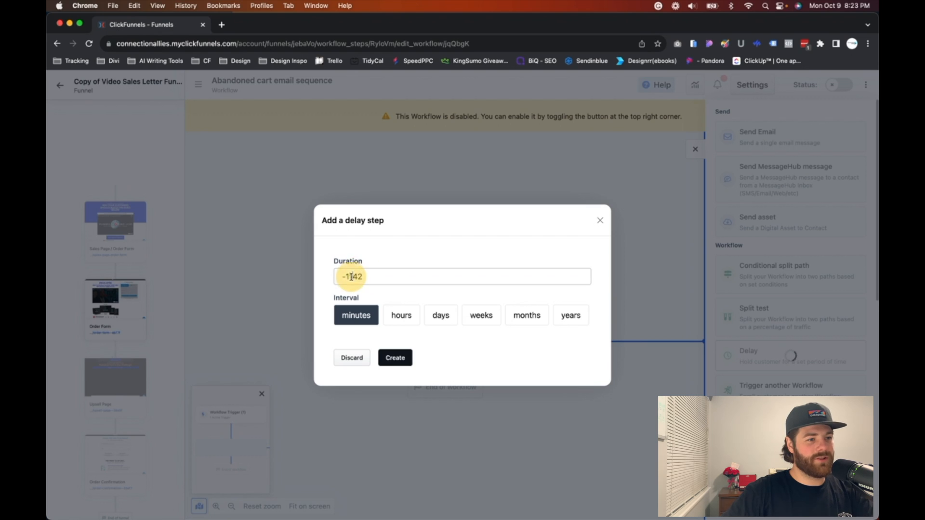
{"action": "double_click", "coordinate": [352, 277]}
{"action": "type", "text": "15"}
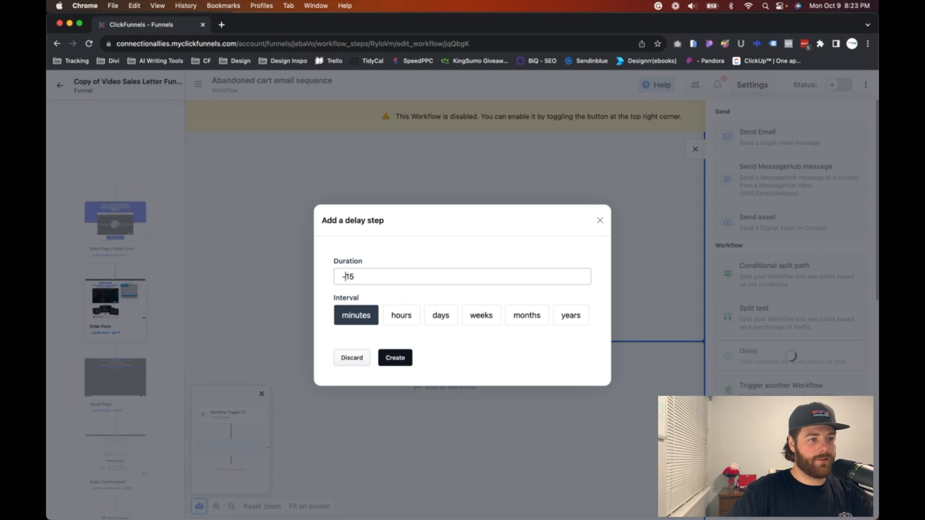
{"action": "left_click", "coordinate": [344, 277]}
{"action": "key", "text": "BackSpace"}
{"action": "left_click", "coordinate": [402, 358]}
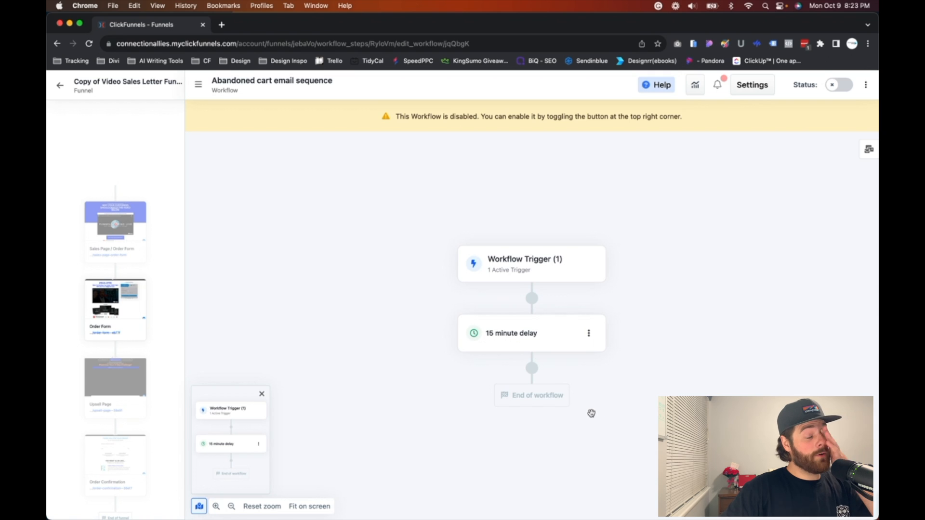
Step: Add a conditional split path below the 15 minute delay
{"action": "mouse_move", "coordinate": [533, 376]}
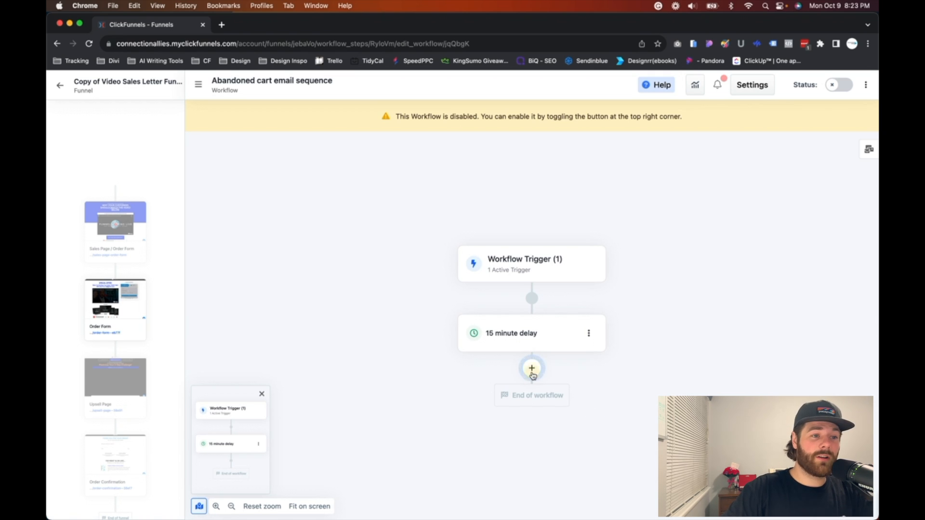
{"action": "left_click", "coordinate": [532, 370]}
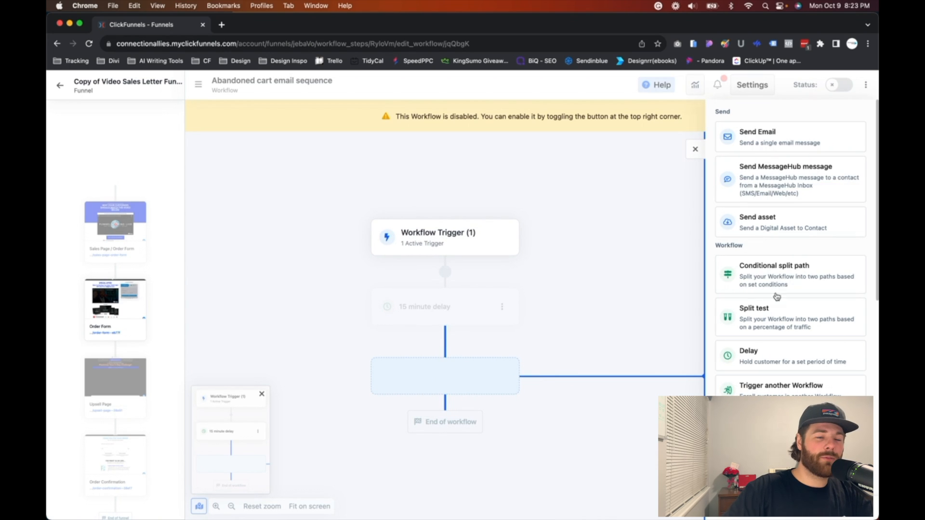
{"action": "left_click", "coordinate": [798, 280]}
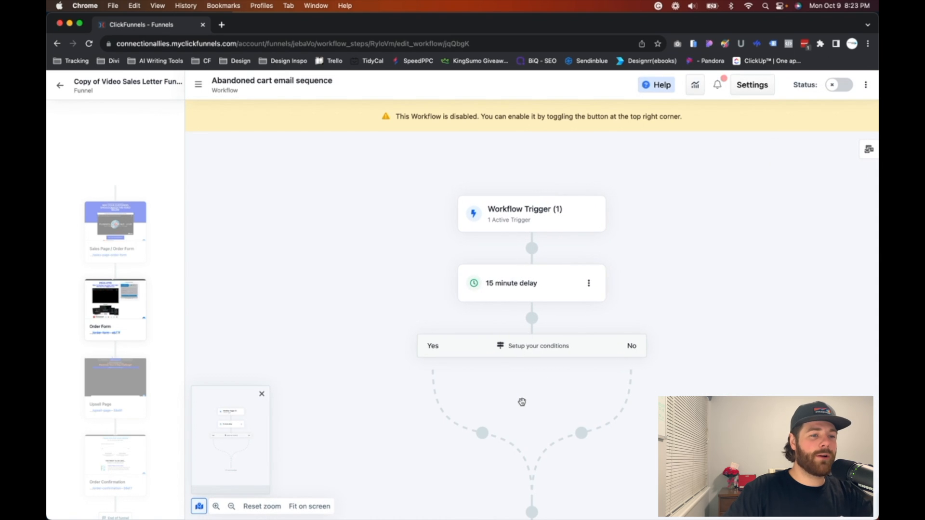
Step: Open the split path's conditions and set the filter attribute to Purchased Product
{"action": "mouse_move", "coordinate": [525, 358]}
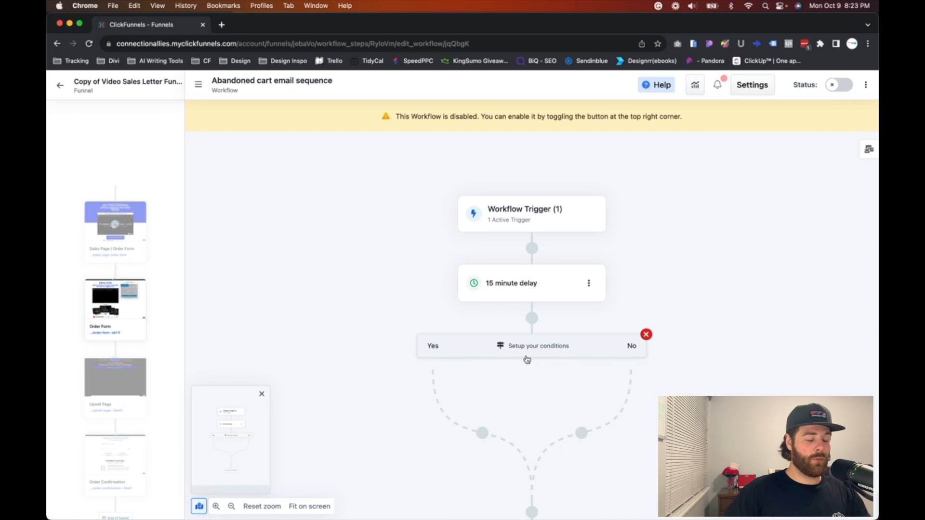
{"action": "left_click", "coordinate": [527, 359]}
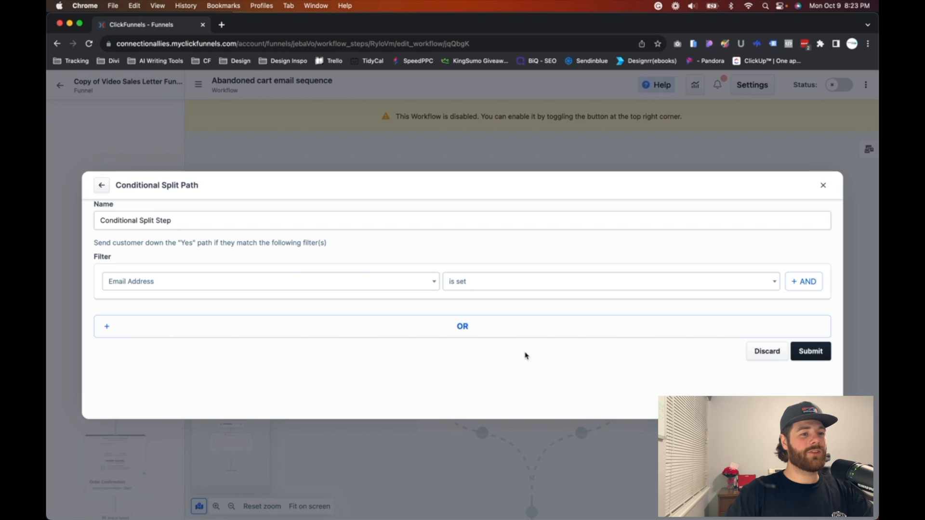
{"action": "left_click", "coordinate": [214, 284]}
{"action": "scroll", "coordinate": [199, 371], "scroll_direction": "down", "scroll_amount": 6}
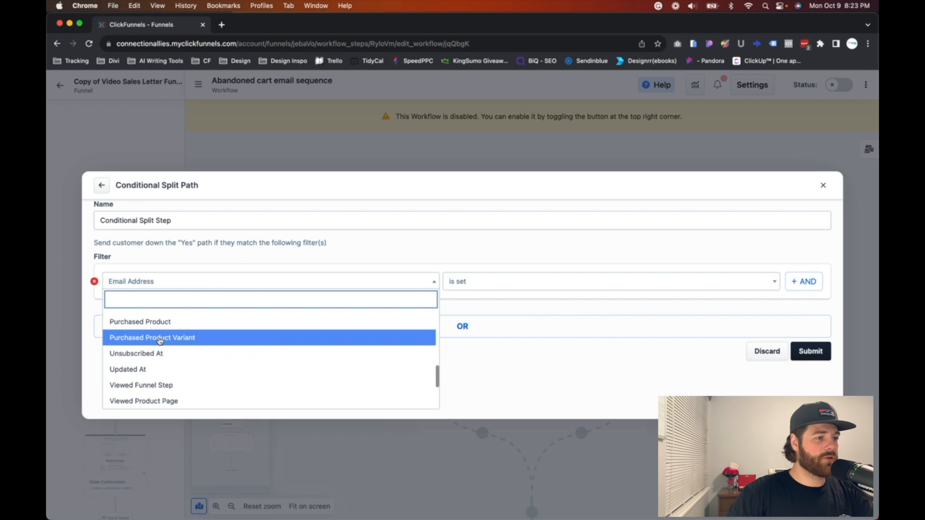
{"action": "left_click", "coordinate": [142, 323]}
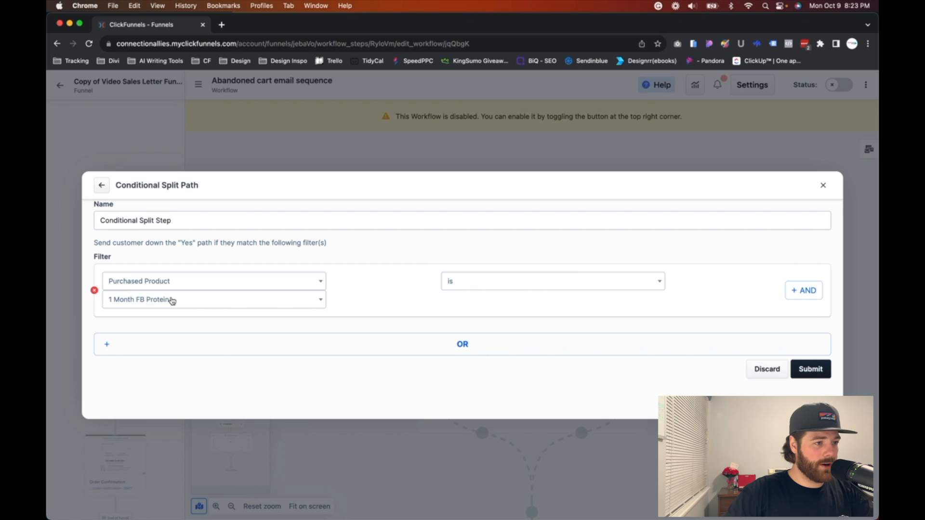
Step: Search the filter's product list for "vip" and select Adventure VIP Pass as the purchased product
{"action": "left_click", "coordinate": [172, 301]}
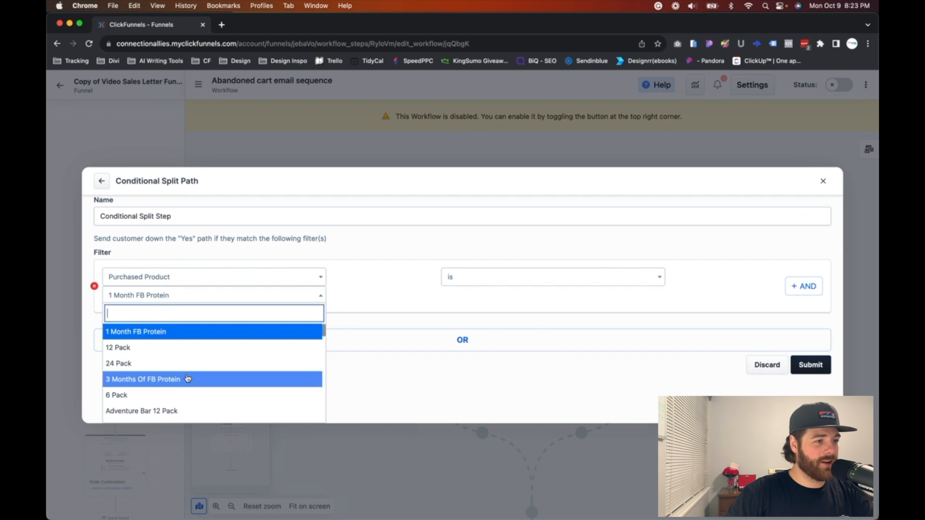
{"action": "scroll", "coordinate": [186, 377], "scroll_direction": "down", "scroll_amount": 1}
{"action": "scroll", "coordinate": [188, 379], "scroll_direction": "down", "scroll_amount": 1}
{"action": "scroll", "coordinate": [188, 378], "scroll_direction": "up", "scroll_amount": 2}
{"action": "scroll", "coordinate": [188, 378], "scroll_direction": "down", "scroll_amount": 3}
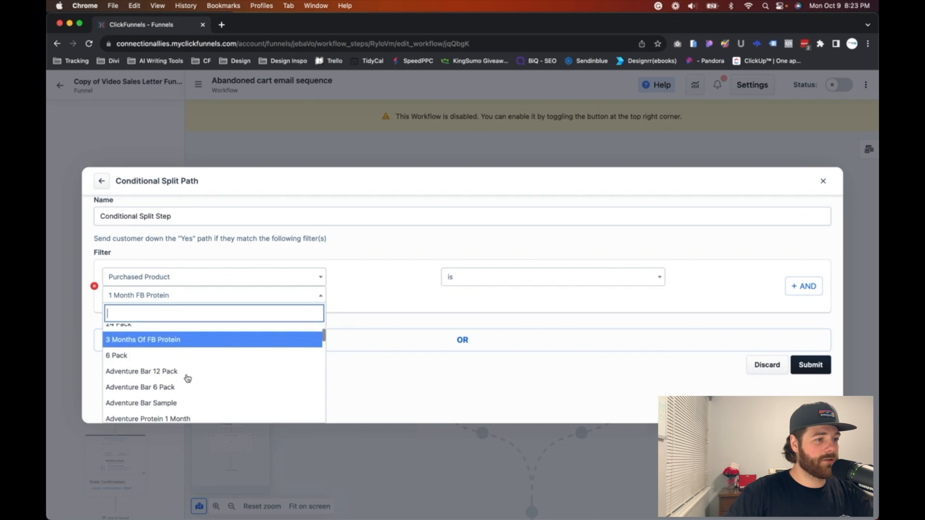
{"action": "scroll", "coordinate": [188, 378], "scroll_direction": "down", "scroll_amount": 4}
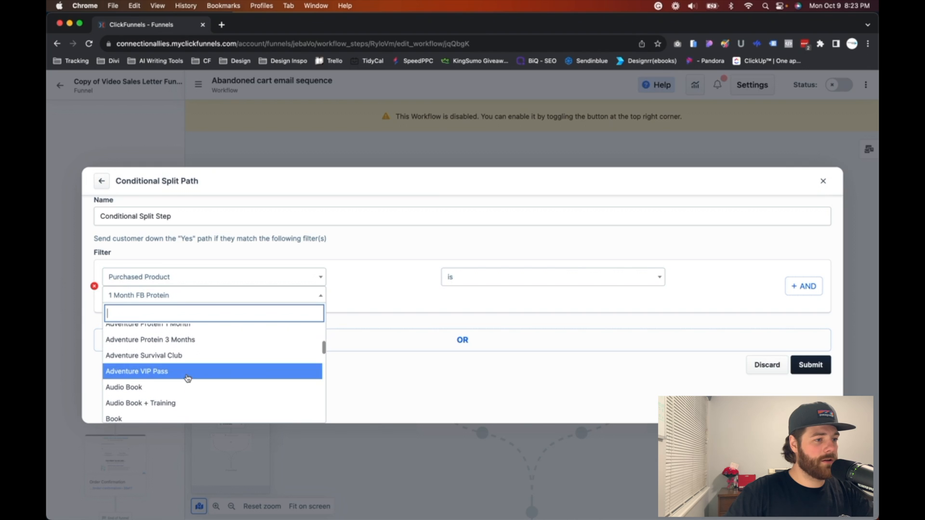
{"action": "type", "text": "vip"}
{"action": "left_click", "coordinate": [188, 338]}
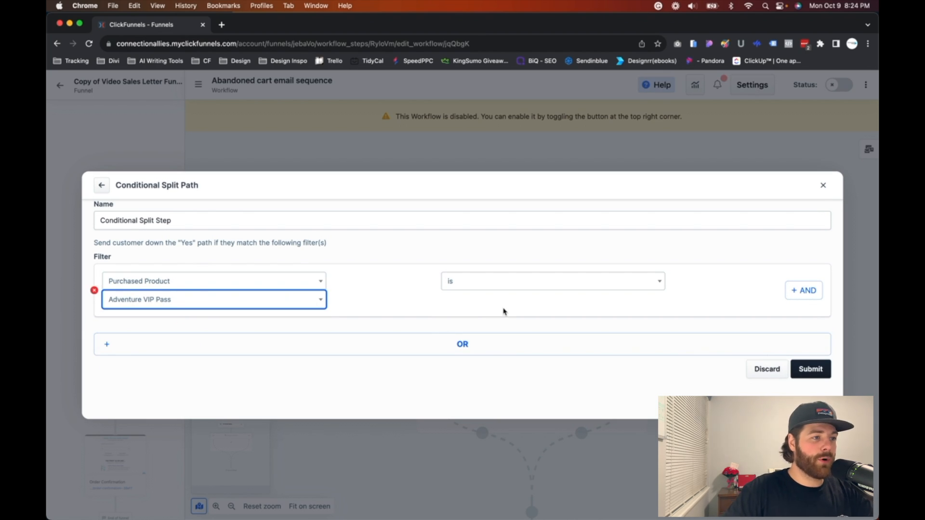
Step: Save the split path's purchase condition and add an End step on its Yes branch
{"action": "left_click", "coordinate": [810, 376]}
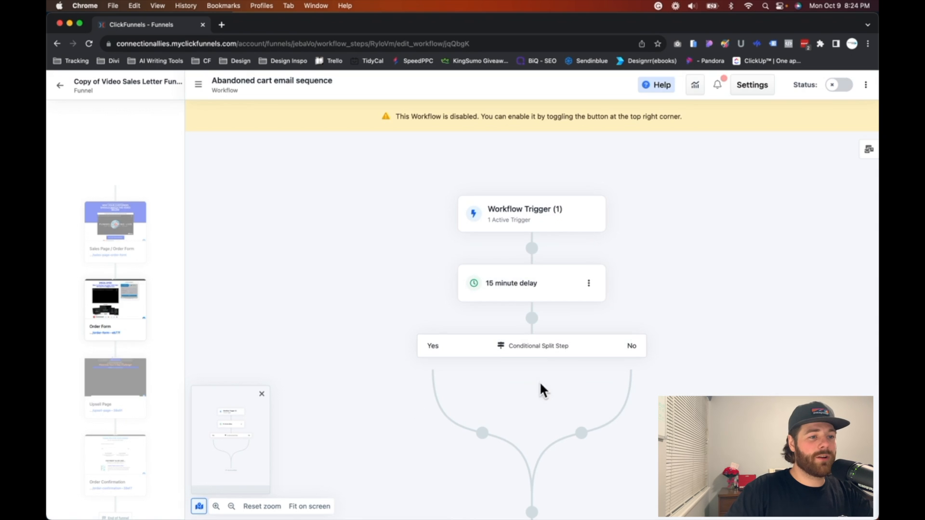
{"action": "scroll", "coordinate": [527, 381], "scroll_direction": "down", "scroll_amount": 2}
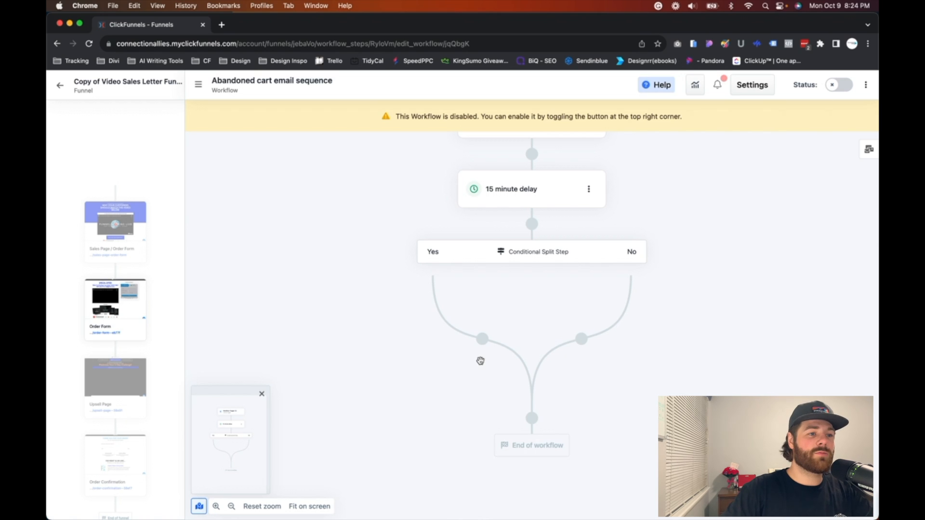
{"action": "mouse_move", "coordinate": [541, 248]}
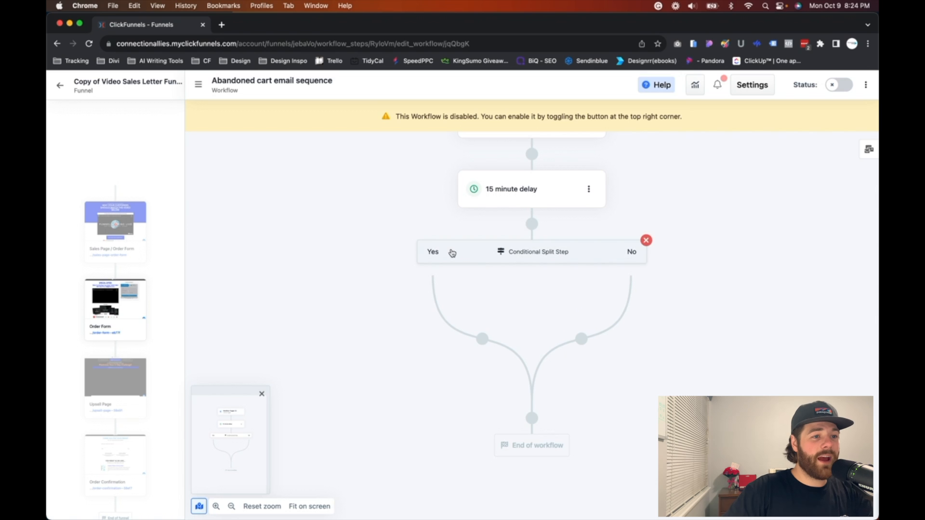
{"action": "left_click", "coordinate": [483, 340]}
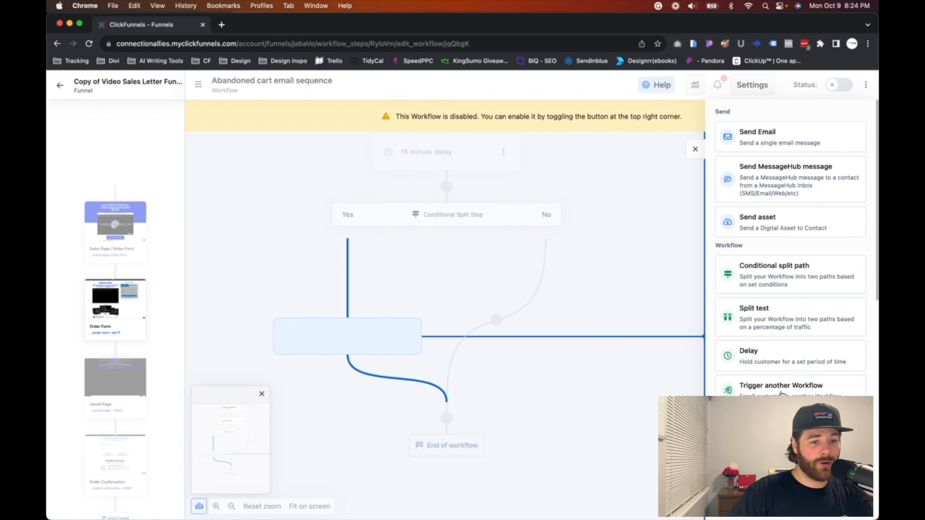
{"action": "scroll", "coordinate": [782, 394], "scroll_direction": "down", "scroll_amount": 2}
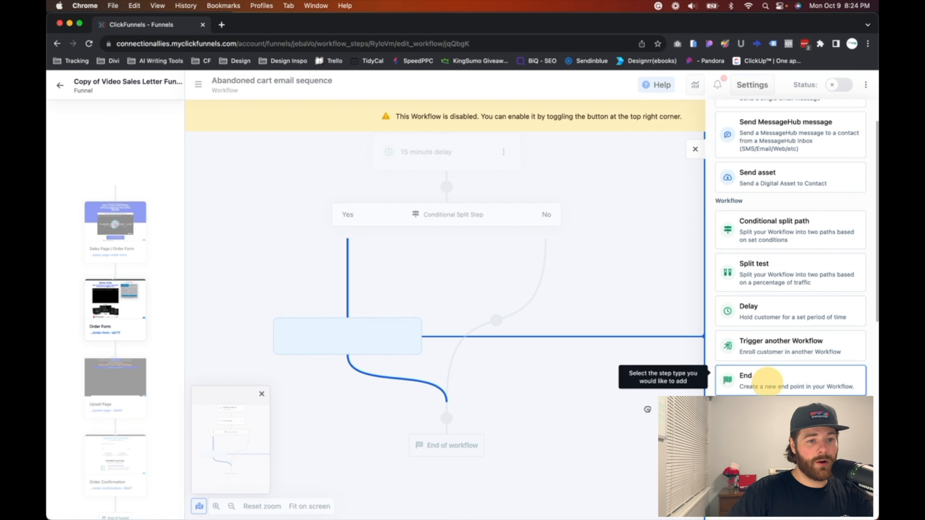
{"action": "left_click", "coordinate": [768, 386]}
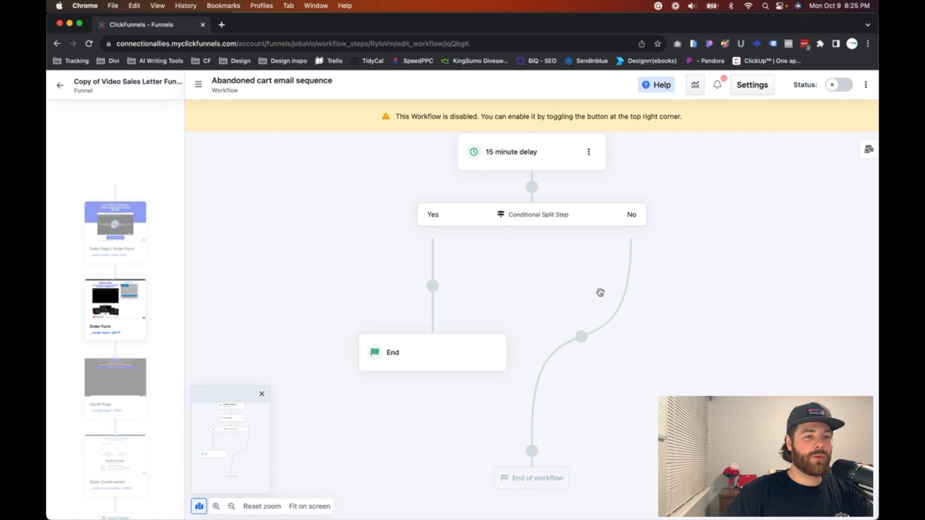
Step: Add a Send Email step on the split's No branch, using Generic Email Template from the previous emails
{"action": "left_click", "coordinate": [582, 337]}
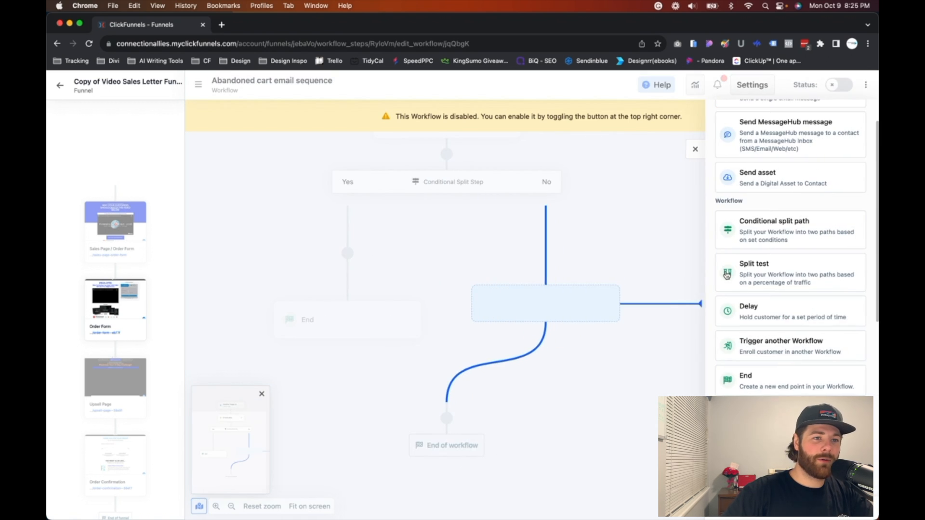
{"action": "scroll", "coordinate": [764, 181], "scroll_direction": "up", "scroll_amount": 2}
{"action": "left_click", "coordinate": [769, 139]}
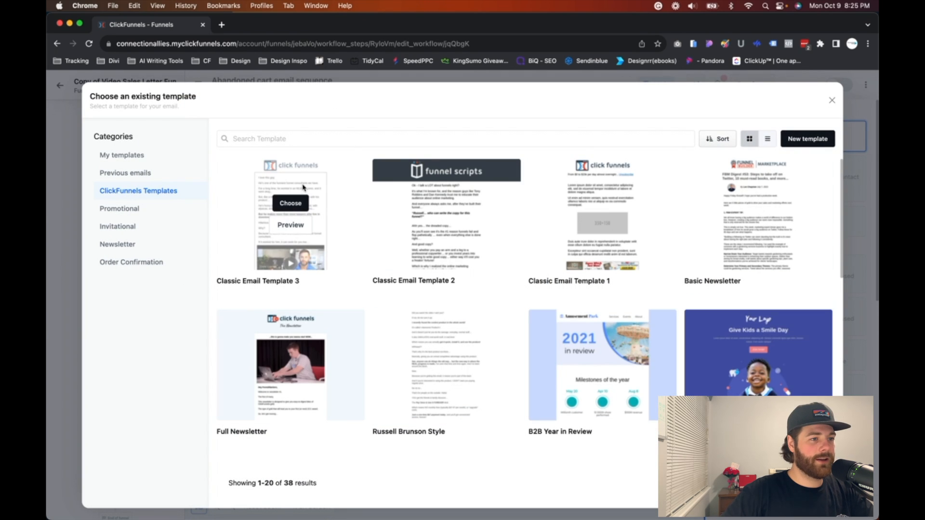
{"action": "left_click", "coordinate": [131, 172]}
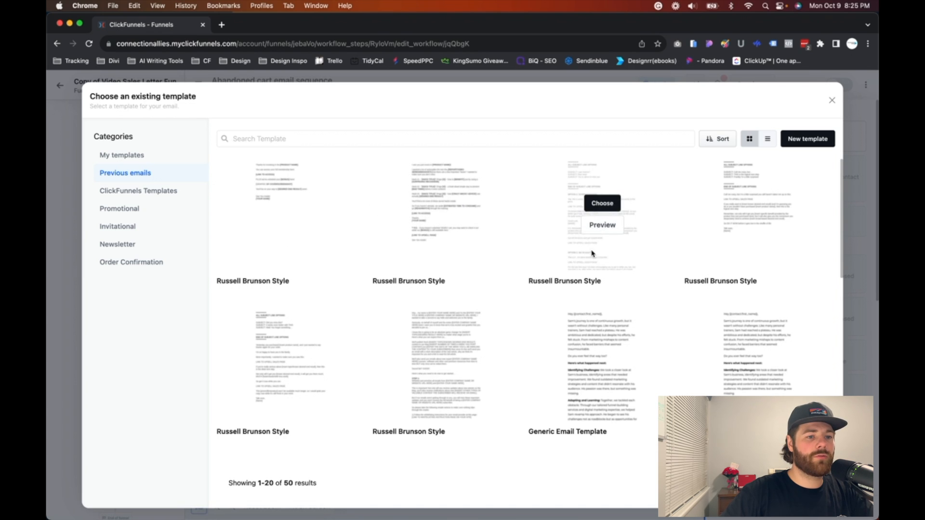
{"action": "left_click", "coordinate": [754, 357]}
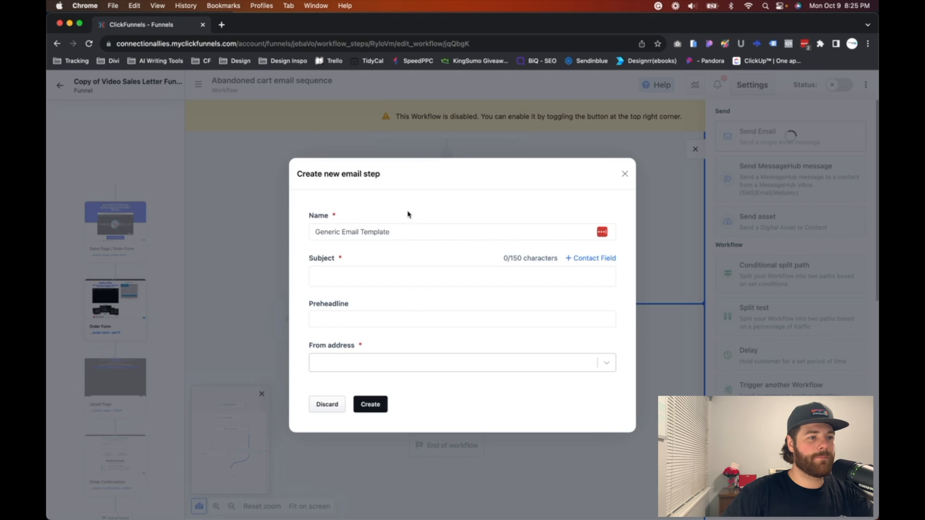
Step: Enter the subject "What happened out there?" and the preheadline "Did something happen? We noticed you didn't complete your purchase"
{"action": "left_click", "coordinate": [337, 278]}
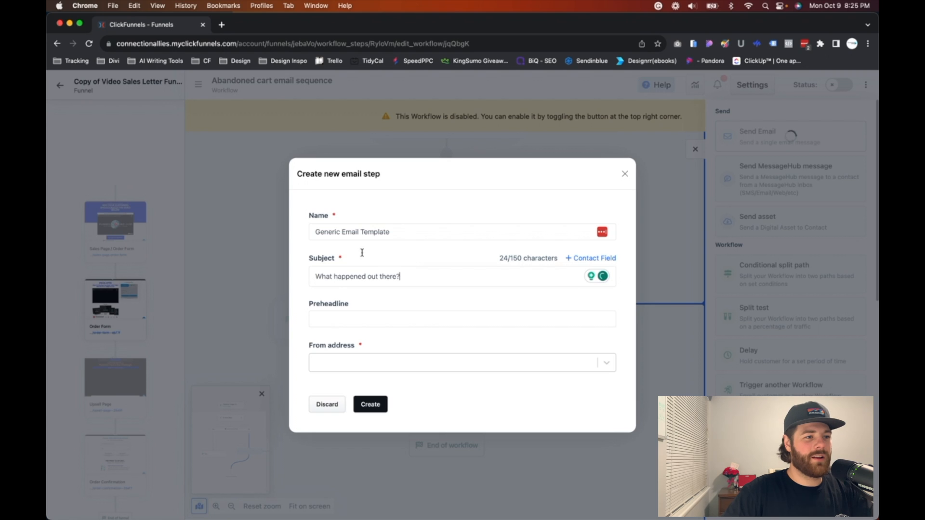
{"action": "left_click", "coordinate": [347, 325]}
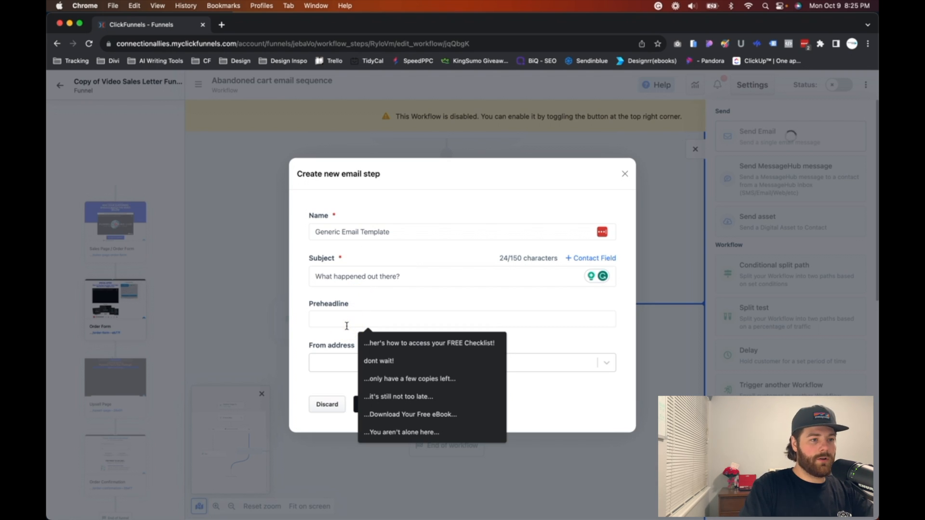
{"action": "type", "text": "Did"}
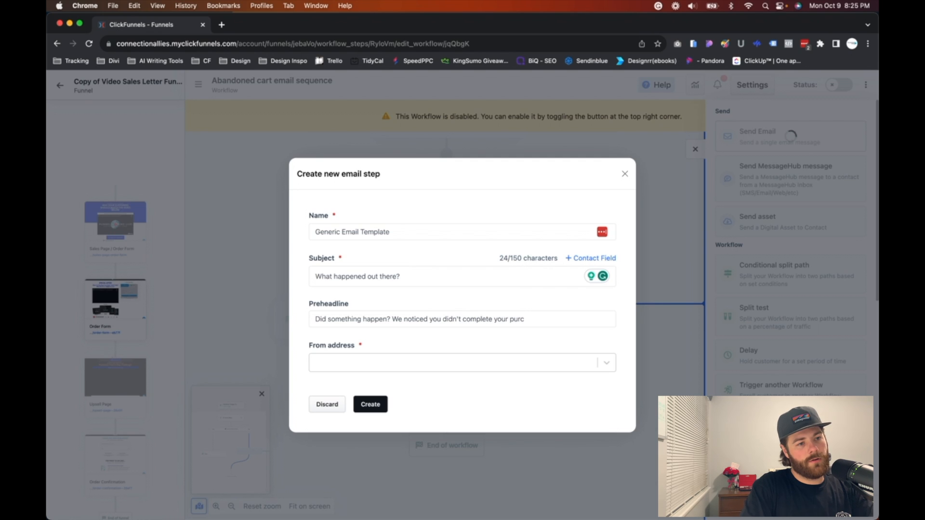
Step: Change the email subject to "Did you forget something?", choose the personal sender address, and create the email step
{"action": "triple_click", "coordinate": [361, 276]}
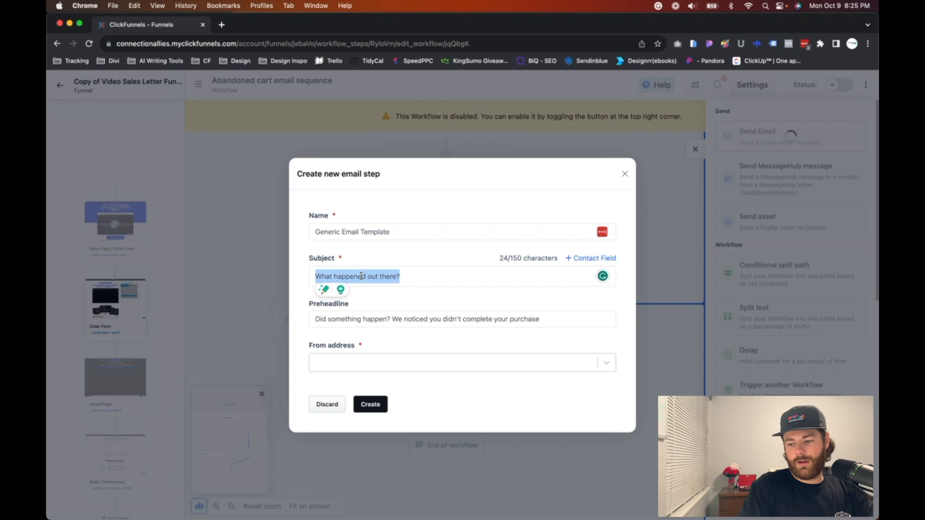
{"action": "type", "text": "Did you forget something?"}
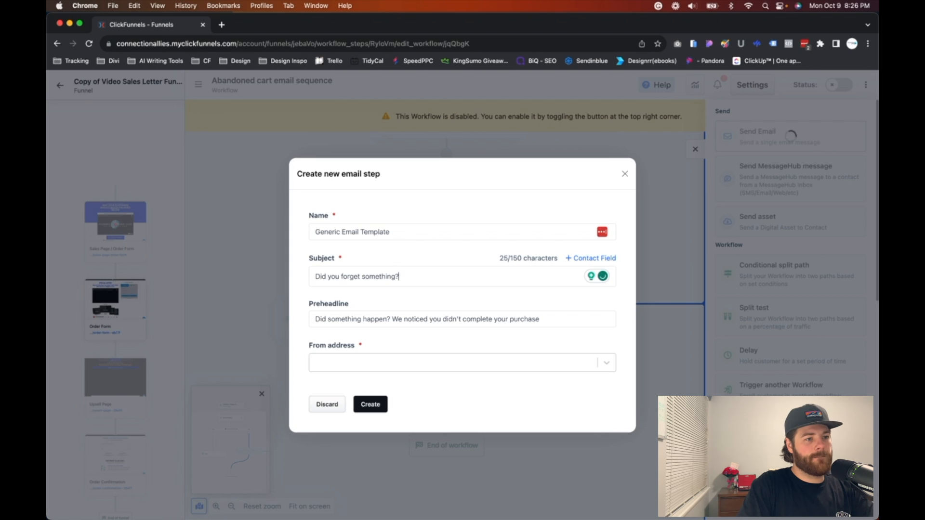
{"action": "left_click", "coordinate": [355, 359]}
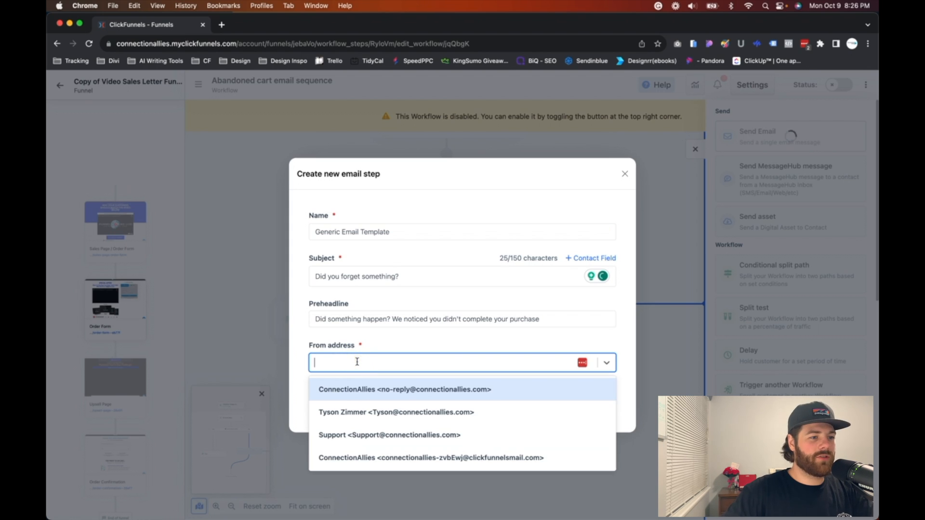
{"action": "left_click", "coordinate": [351, 411]}
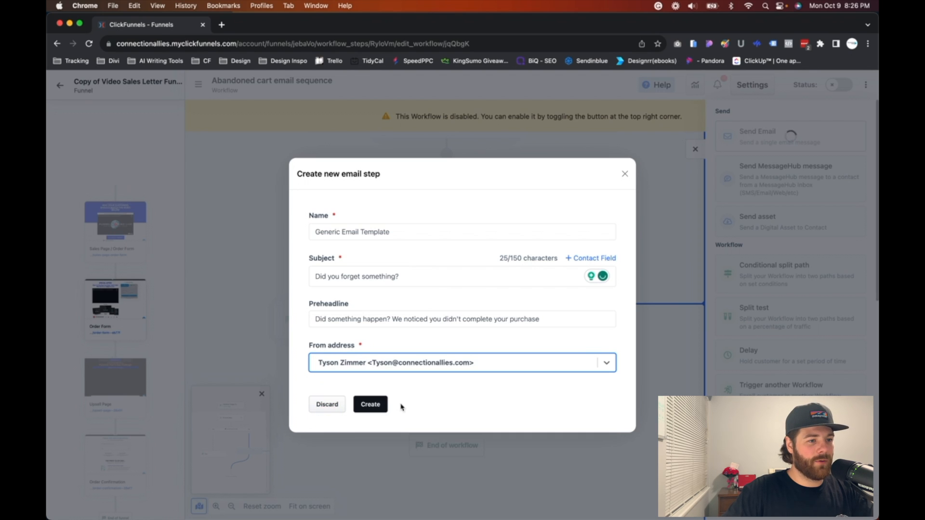
{"action": "left_click", "coordinate": [378, 407]}
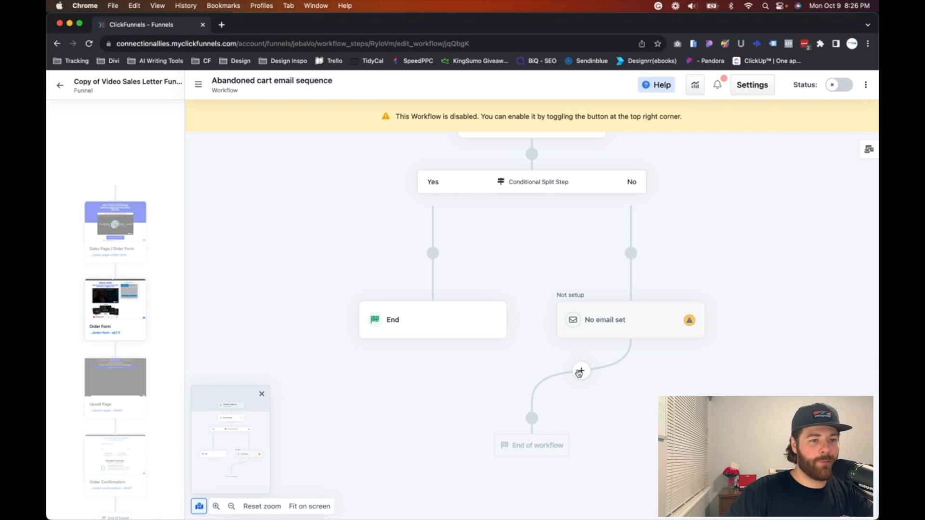
Step: Add a delay of 1 day just before the end of the workflow
{"action": "left_click", "coordinate": [532, 419]}
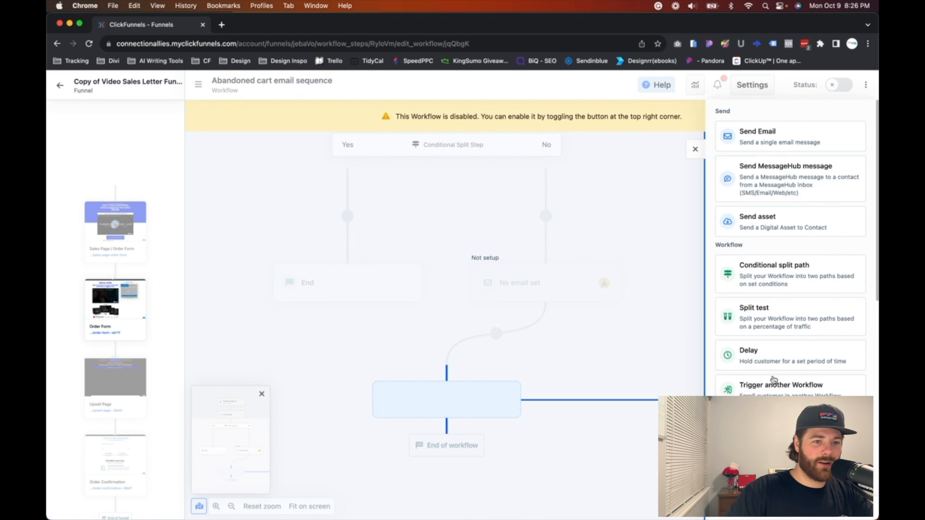
{"action": "scroll", "coordinate": [768, 350], "scroll_direction": "down", "scroll_amount": 2}
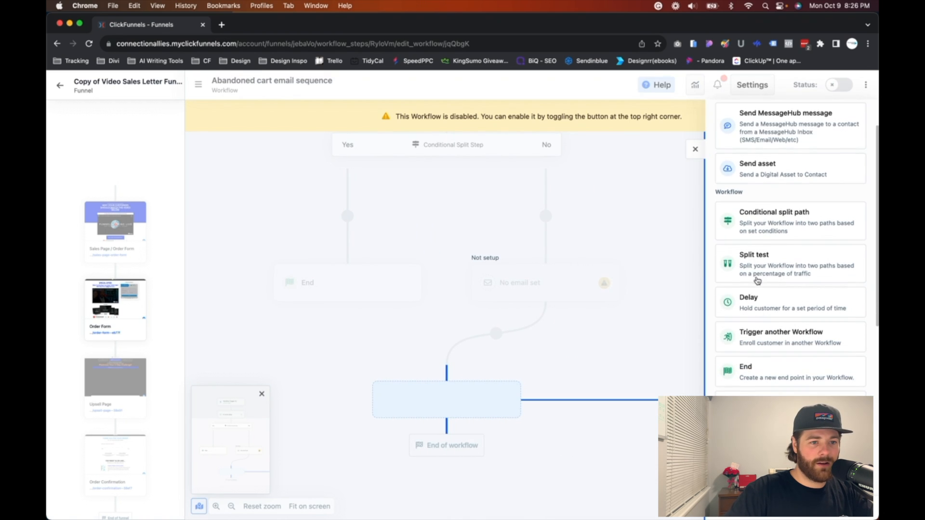
{"action": "left_click", "coordinate": [762, 320]}
{"action": "left_click", "coordinate": [438, 321]}
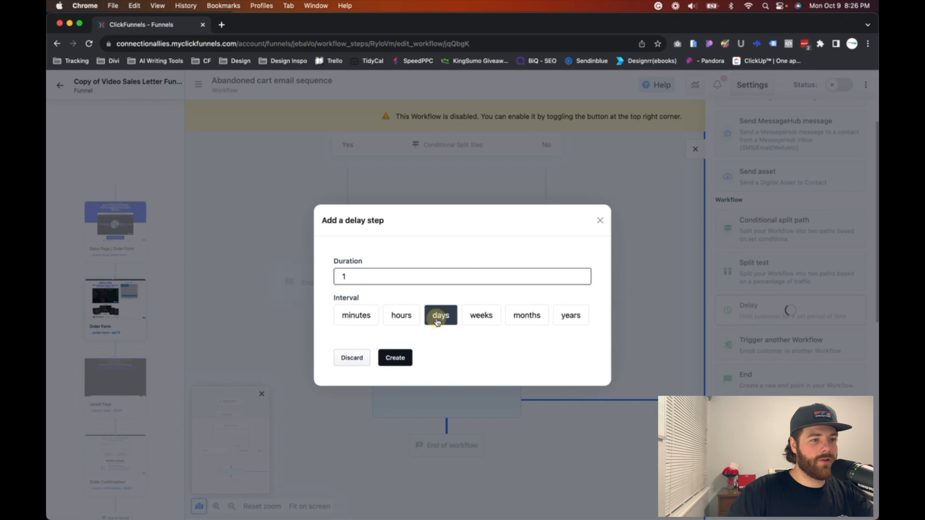
{"action": "left_click", "coordinate": [394, 359]}
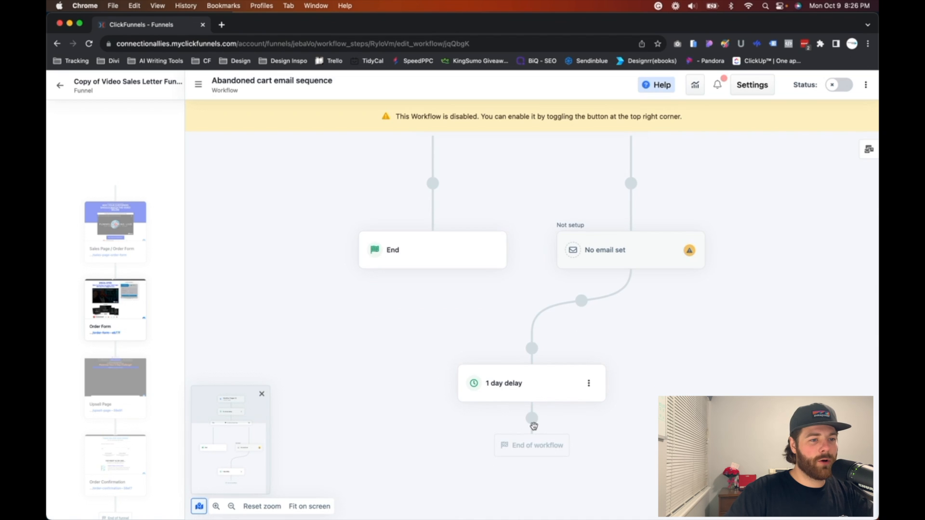
Step: Add a conditional split path below the 1 day delay
{"action": "left_click", "coordinate": [531, 420]}
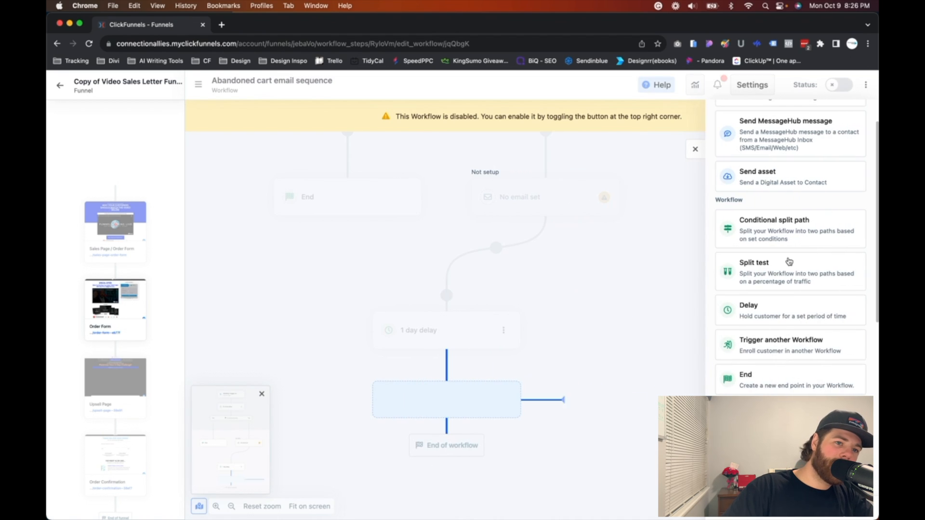
{"action": "left_click", "coordinate": [790, 225]}
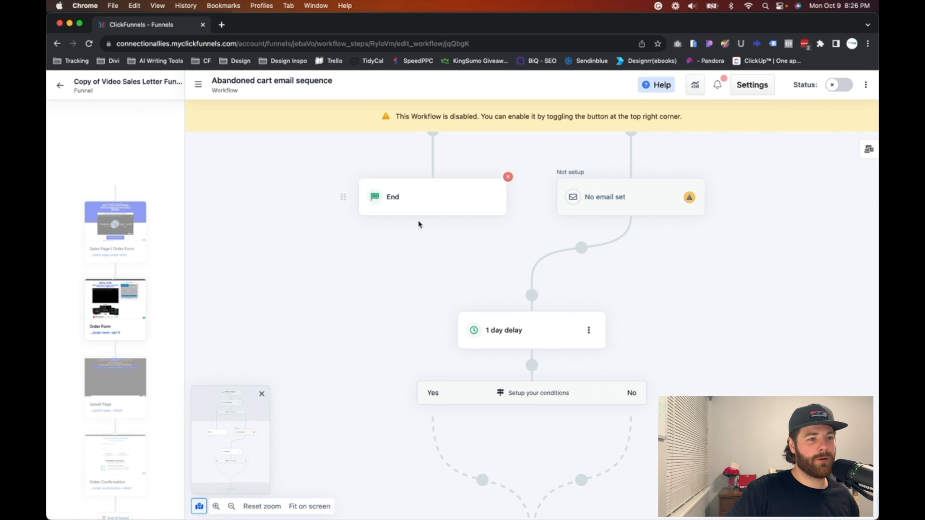
{"action": "scroll", "coordinate": [485, 217], "scroll_direction": "up", "scroll_amount": 1}
{"action": "scroll", "coordinate": [486, 210], "scroll_direction": "up", "scroll_amount": 6}
{"action": "scroll", "coordinate": [440, 268], "scroll_direction": "down", "scroll_amount": 4}
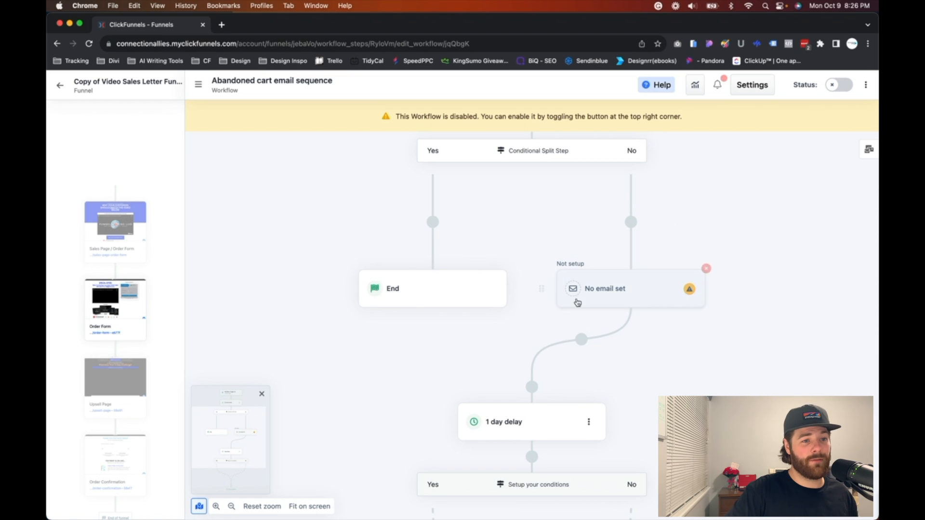
{"action": "scroll", "coordinate": [557, 375], "scroll_direction": "down", "scroll_amount": 5}
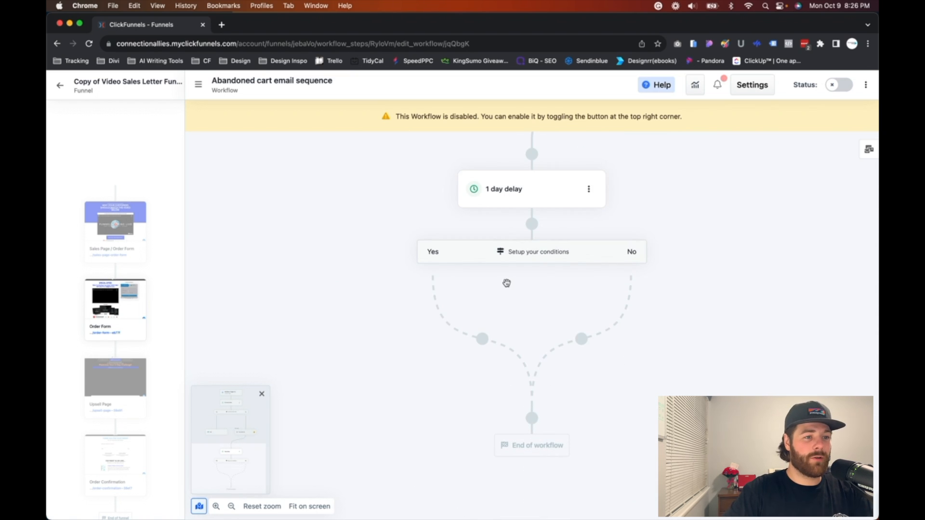
Step: Set the new split path's filter to Purchased Product is Adventure VIP Pass, searching products for "vip", and submit the condition
{"action": "left_click", "coordinate": [529, 263]}
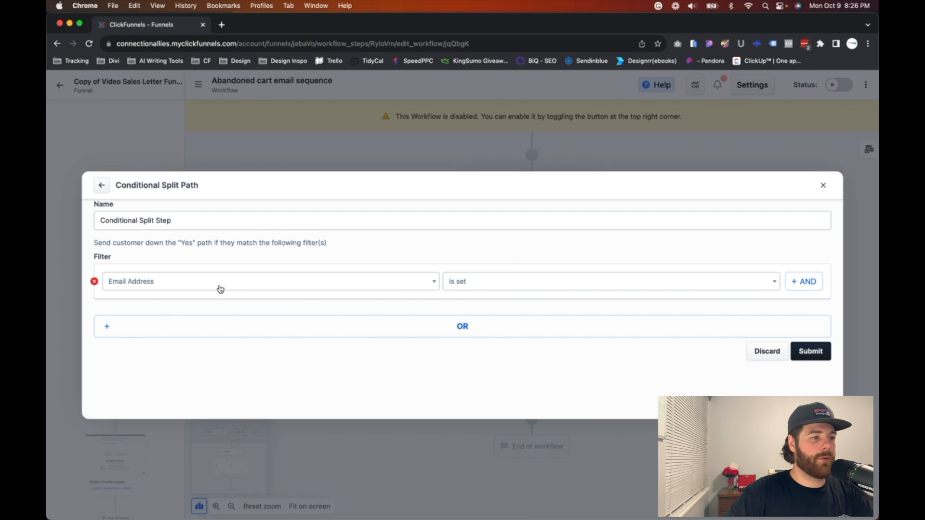
{"action": "left_click", "coordinate": [220, 289]}
{"action": "scroll", "coordinate": [213, 376], "scroll_direction": "down", "scroll_amount": 3}
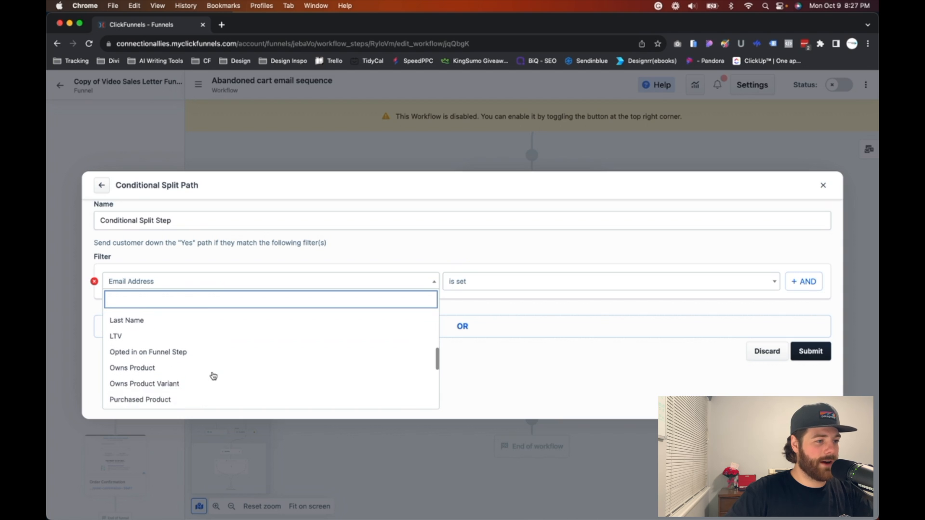
{"action": "scroll", "coordinate": [213, 376], "scroll_direction": "down", "scroll_amount": 3}
{"action": "left_click", "coordinate": [246, 318]}
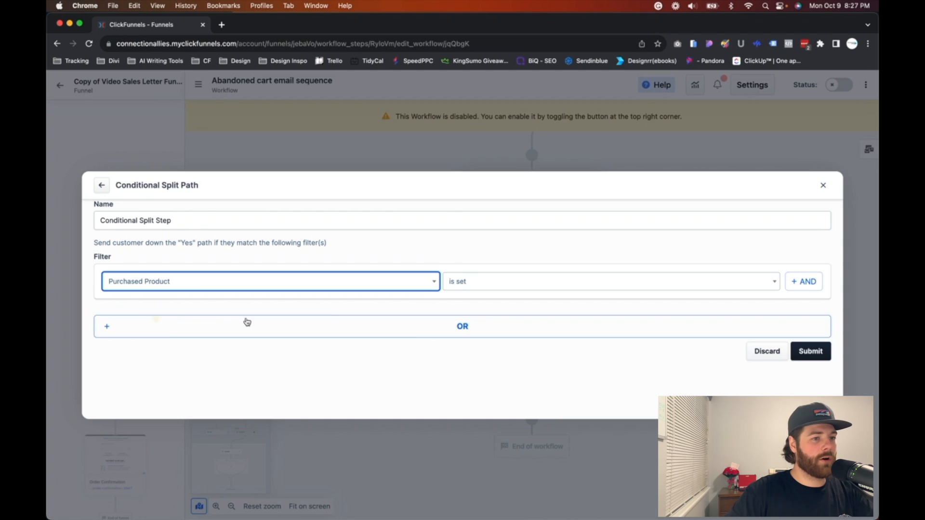
{"action": "left_click", "coordinate": [225, 305]}
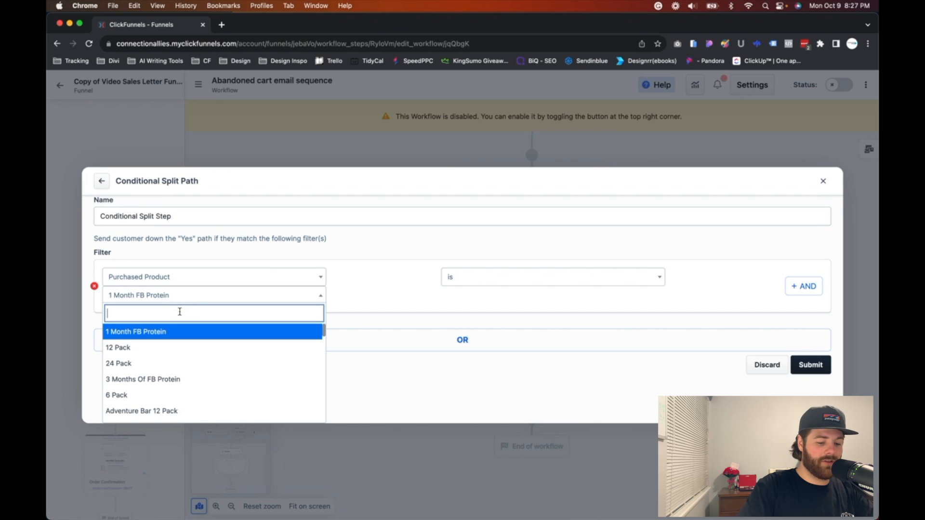
{"action": "type", "text": "vip"}
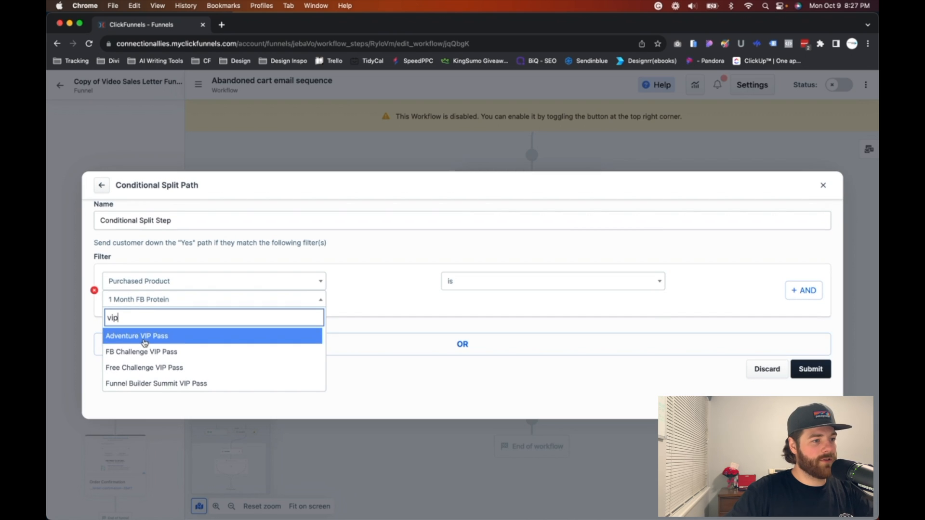
{"action": "left_click", "coordinate": [144, 337]}
{"action": "left_click", "coordinate": [819, 373]}
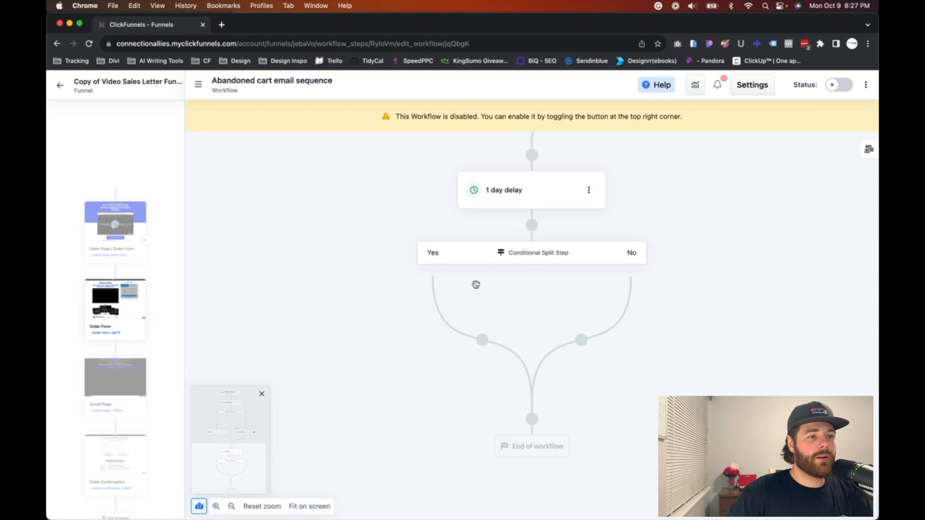
Step: Add an End step on the Yes branch of the split path below the 1 day delay
{"action": "left_click", "coordinate": [482, 340]}
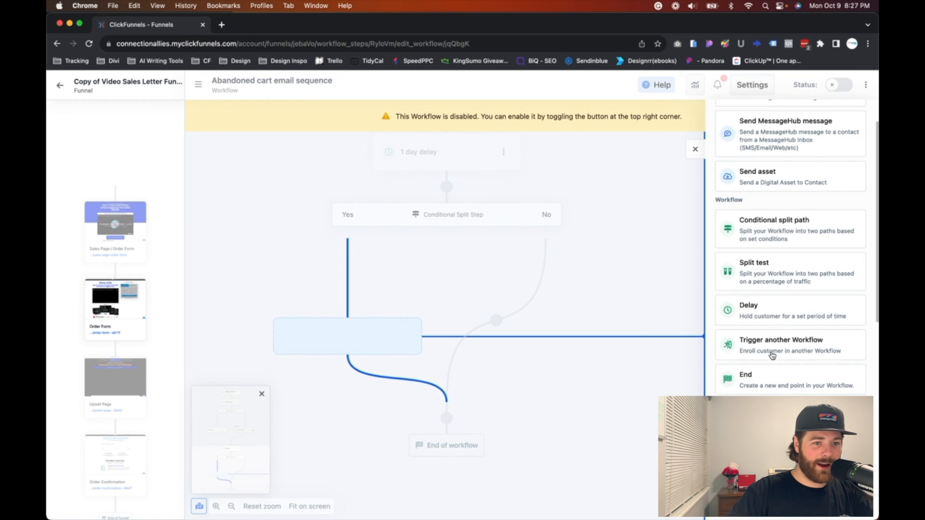
{"action": "left_click", "coordinate": [771, 375]}
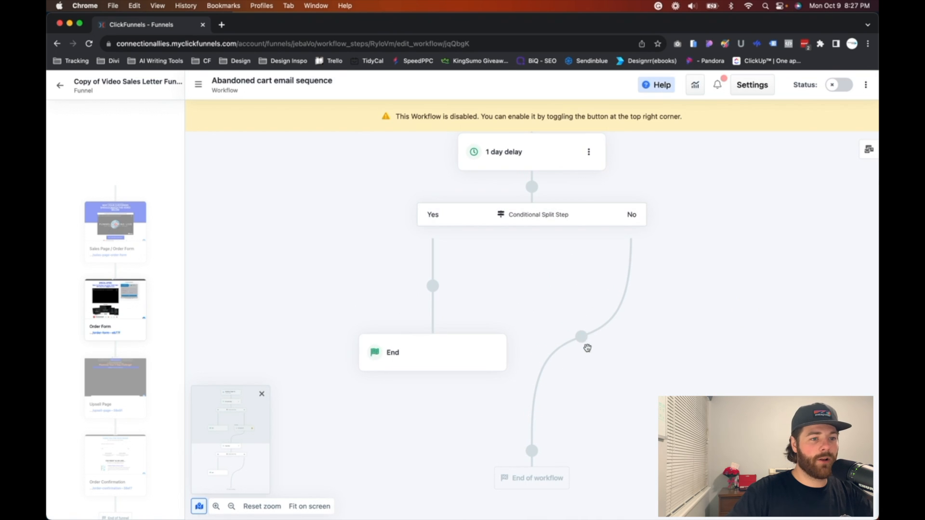
Step: Add a Send Email step on the No branch of the split path below the 1 day delay
{"action": "left_click", "coordinate": [580, 337]}
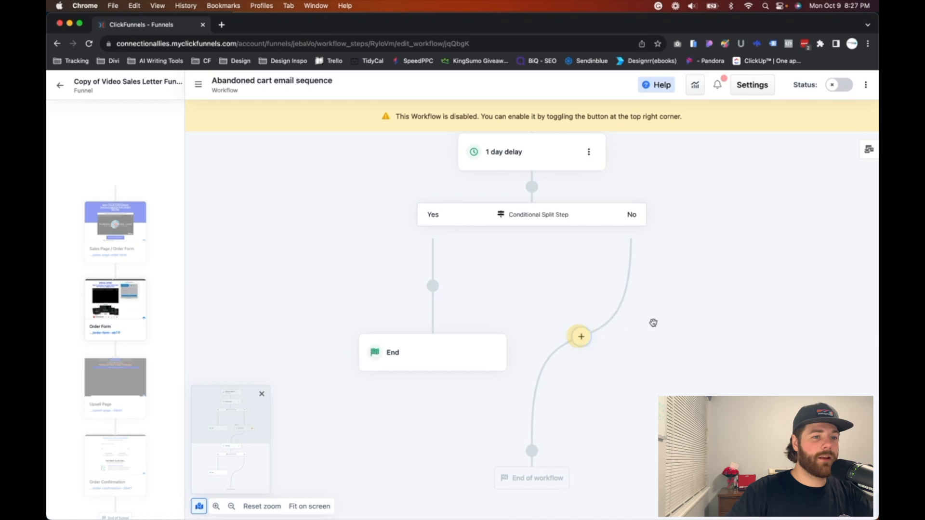
{"action": "scroll", "coordinate": [781, 154], "scroll_direction": "up", "scroll_amount": 2}
{"action": "left_click_drag", "start_coordinate": [766, 136], "coordinate": [466, 322]}
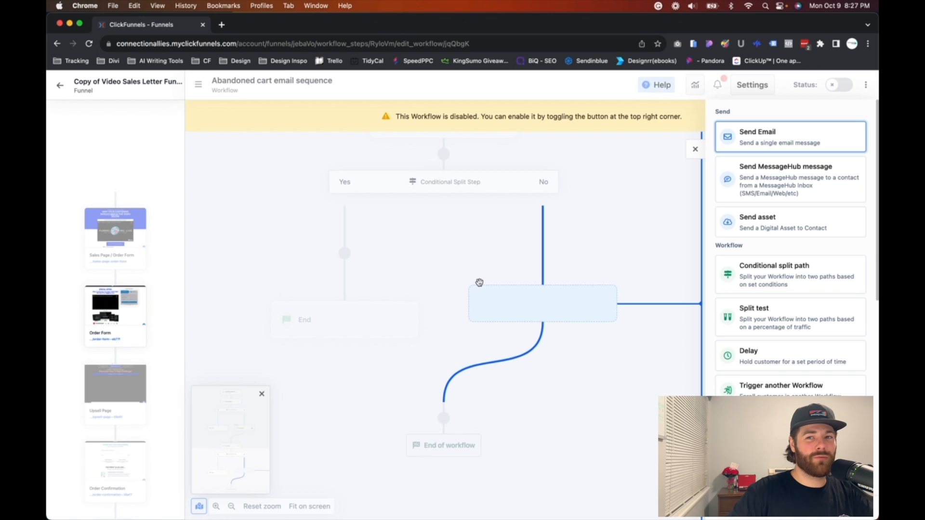
{"action": "left_click_drag", "start_coordinate": [479, 282], "coordinate": [480, 284]}
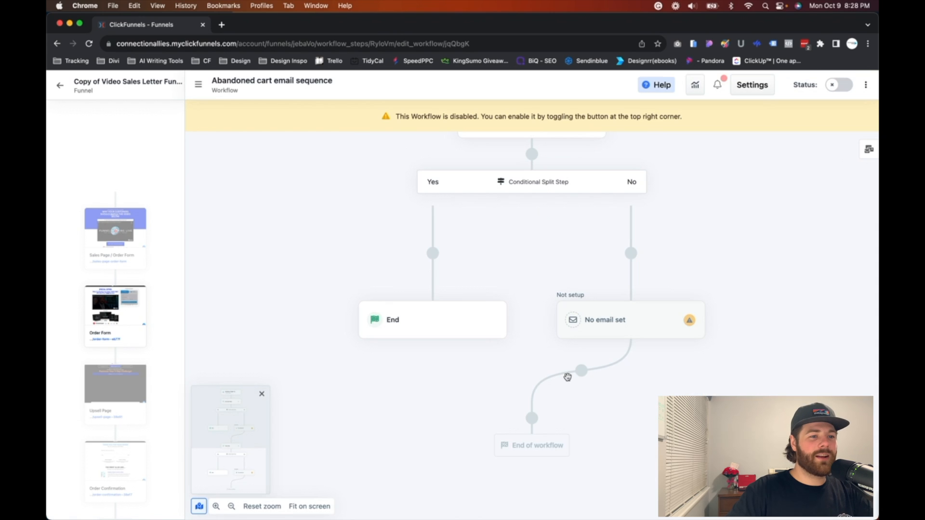
Step: Add another delay of 1 day just before the end of the workflow, below the second email step
{"action": "left_click", "coordinate": [532, 418]}
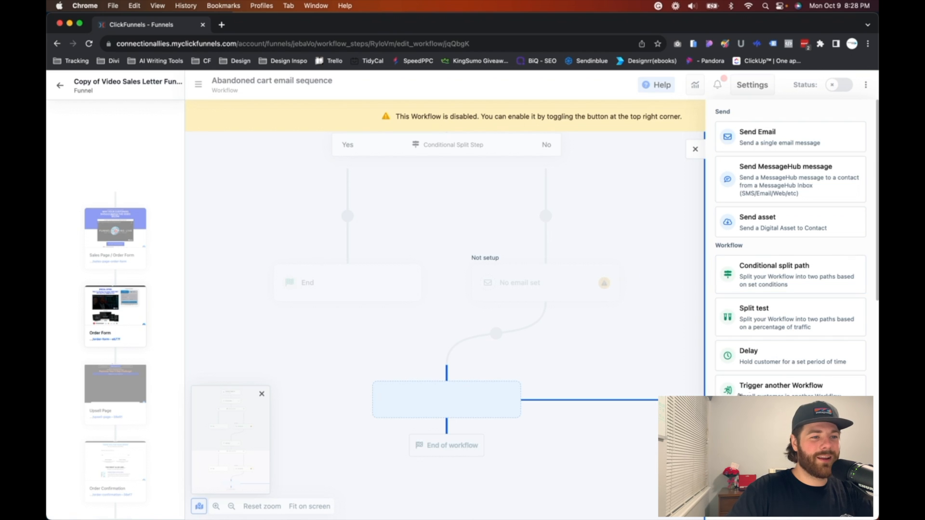
{"action": "left_click", "coordinate": [814, 359]}
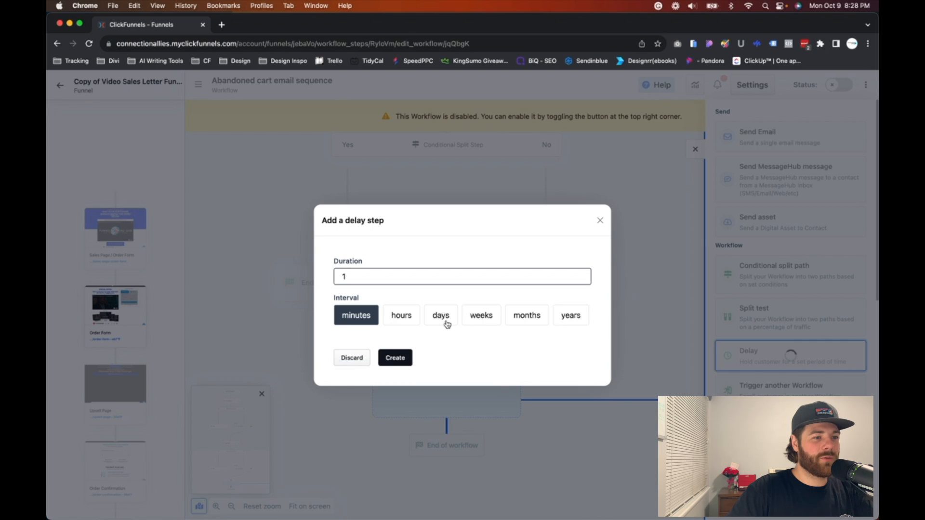
{"action": "left_click", "coordinate": [446, 320]}
{"action": "left_click", "coordinate": [396, 360]}
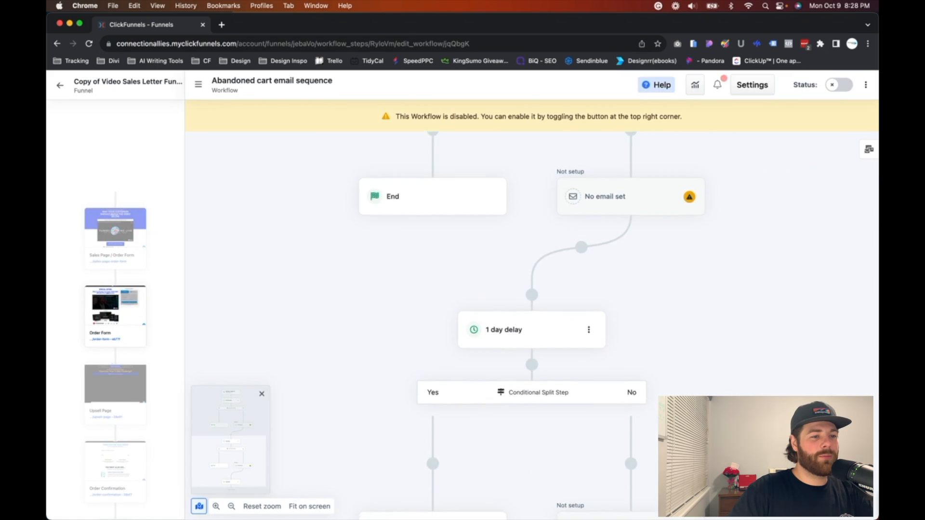
Step: Add a conditional split path below the last 1 day delay
{"action": "scroll", "coordinate": [530, 337], "scroll_direction": "up", "scroll_amount": 6}
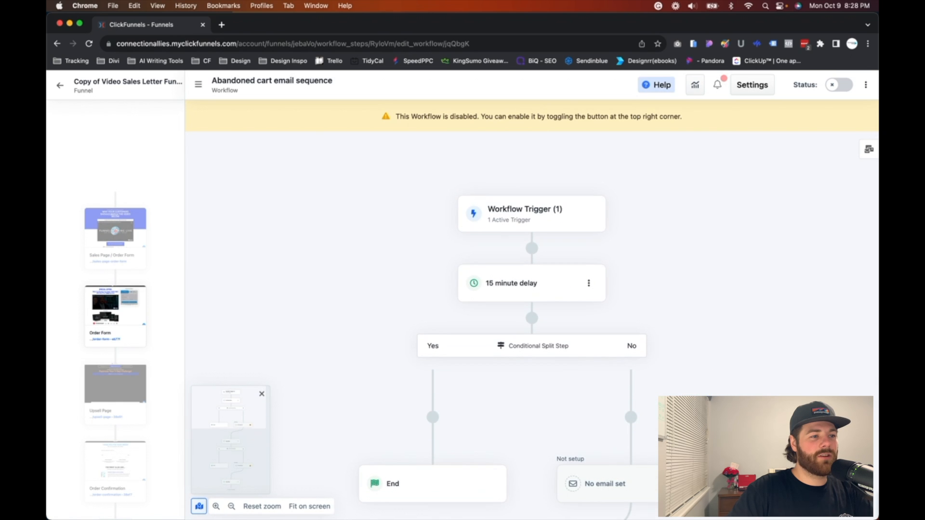
{"action": "scroll", "coordinate": [528, 411], "scroll_direction": "down", "scroll_amount": 5}
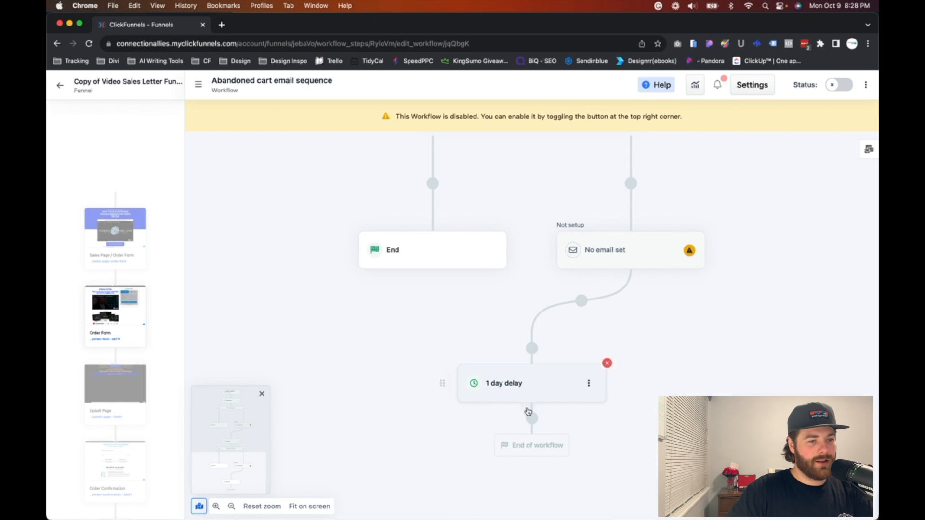
{"action": "left_click", "coordinate": [531, 418]}
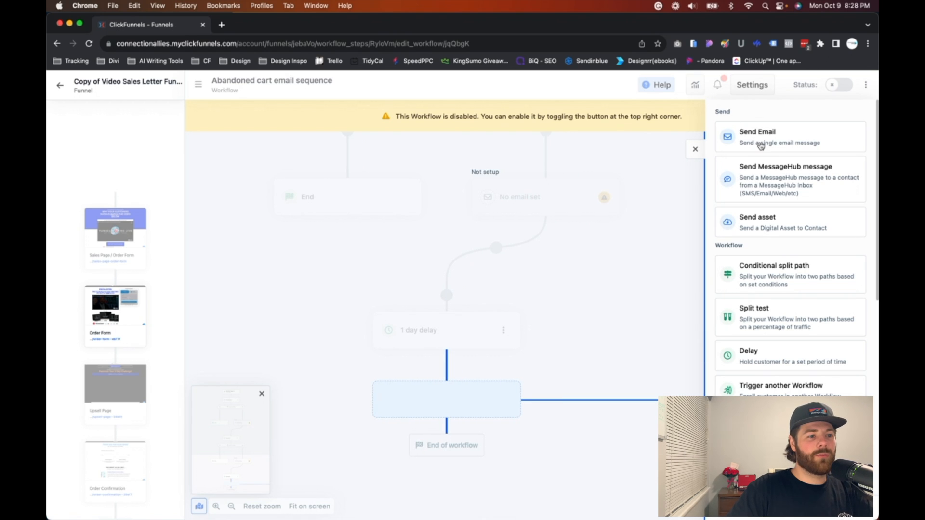
{"action": "left_click", "coordinate": [761, 285]}
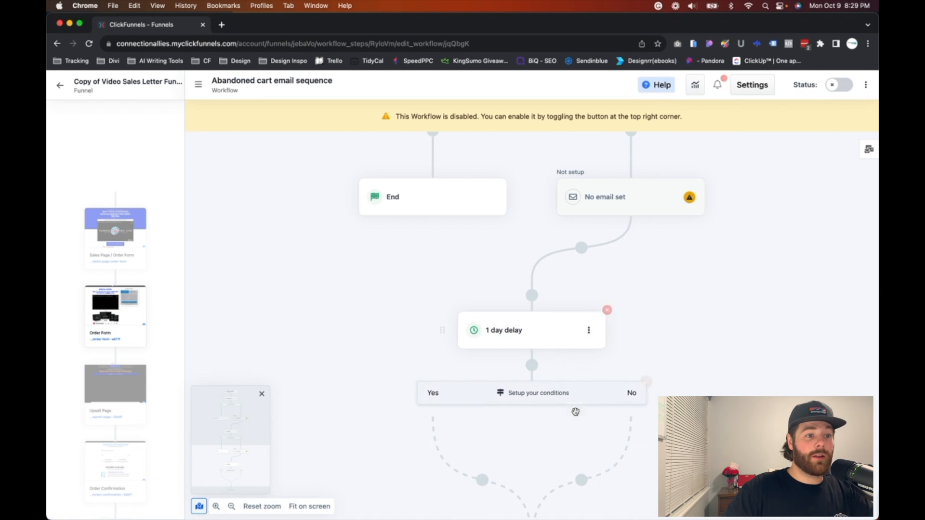
Step: Set the last split path's filter to Purchased Product is Adventure VIP Pass, searching products for "vip", and submit the condition
{"action": "scroll", "coordinate": [552, 374], "scroll_direction": "down", "scroll_amount": 3}
{"action": "left_click", "coordinate": [537, 323]}
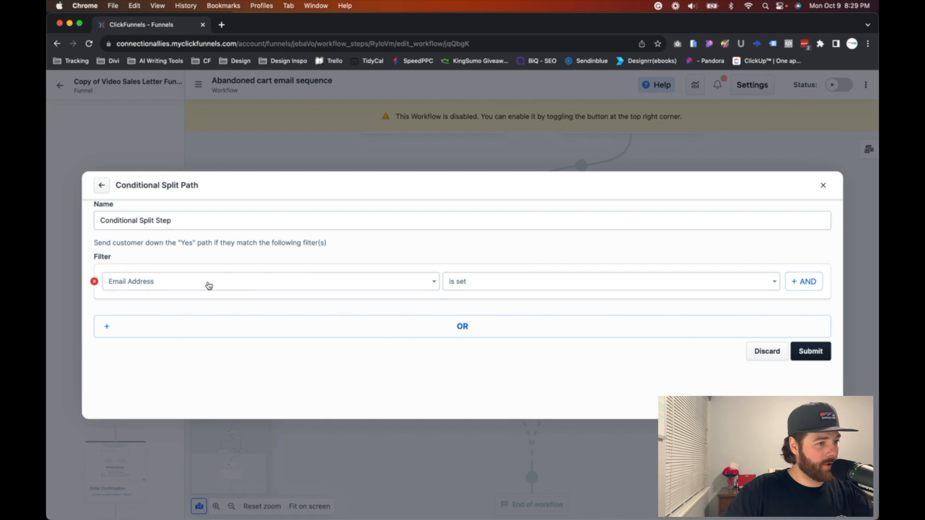
{"action": "left_click", "coordinate": [209, 286]}
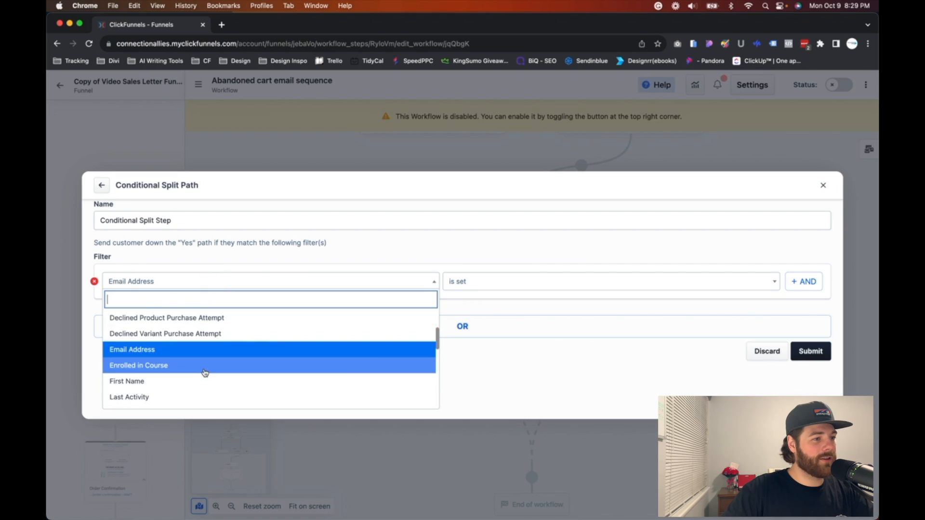
{"action": "scroll", "coordinate": [202, 373], "scroll_direction": "down", "scroll_amount": 5}
{"action": "left_click", "coordinate": [175, 332]}
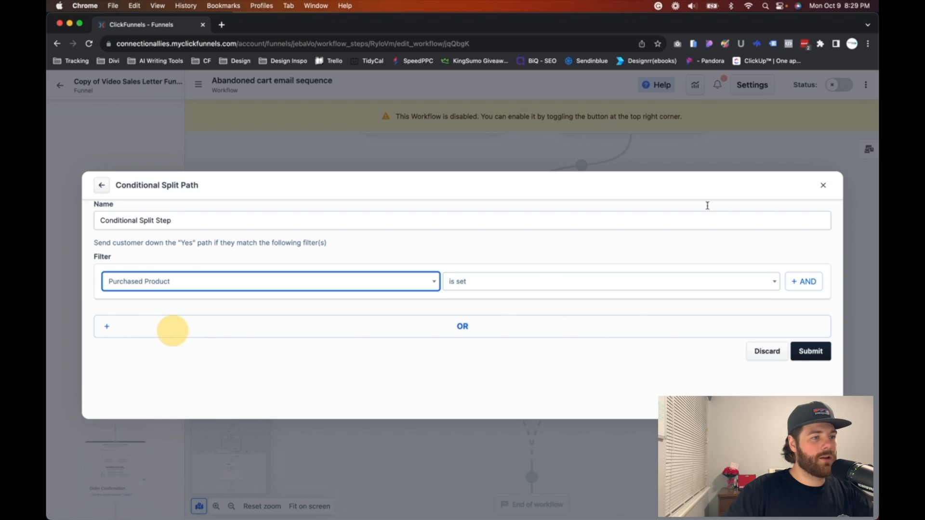
{"action": "left_click", "coordinate": [216, 301]}
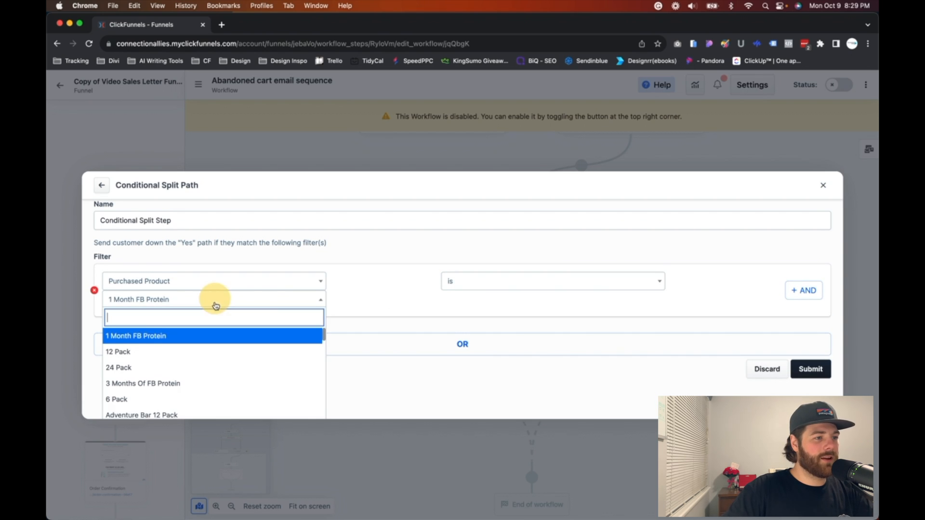
{"action": "type", "text": "vip"}
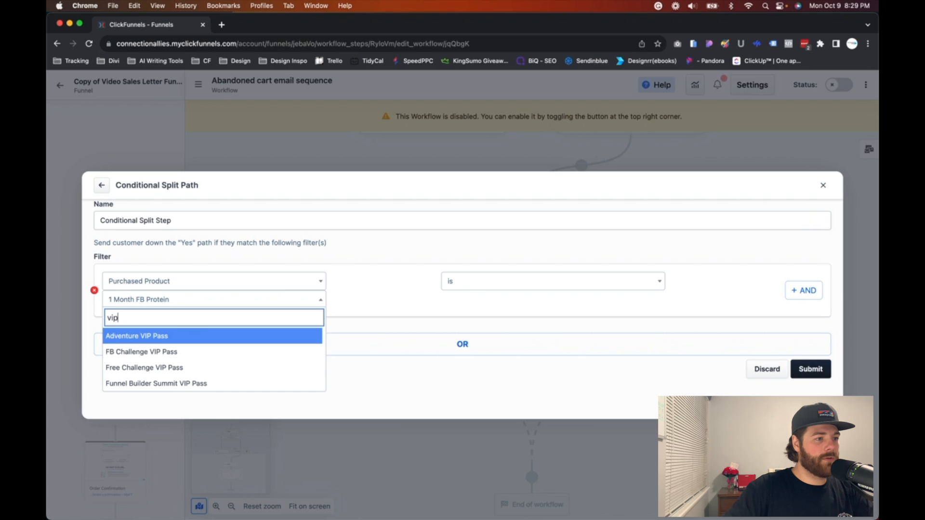
{"action": "left_click", "coordinate": [171, 341]}
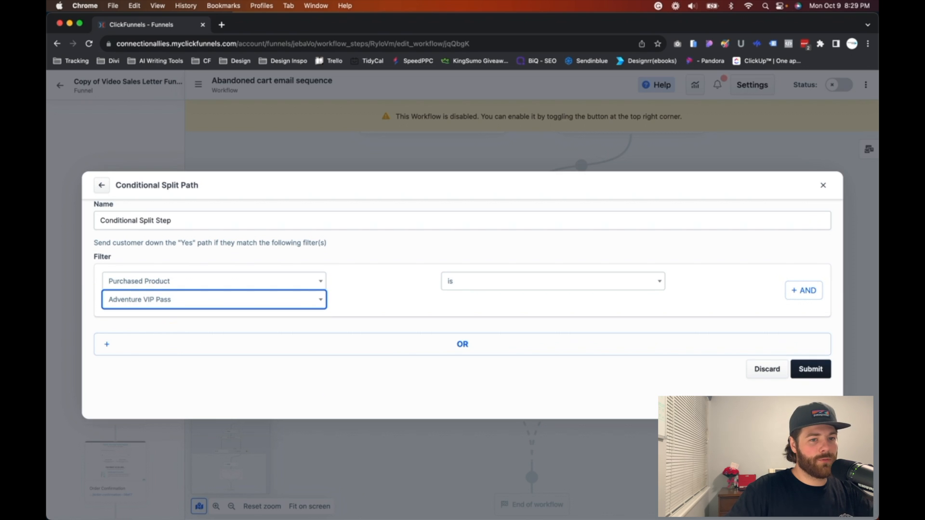
{"action": "left_click", "coordinate": [811, 370]}
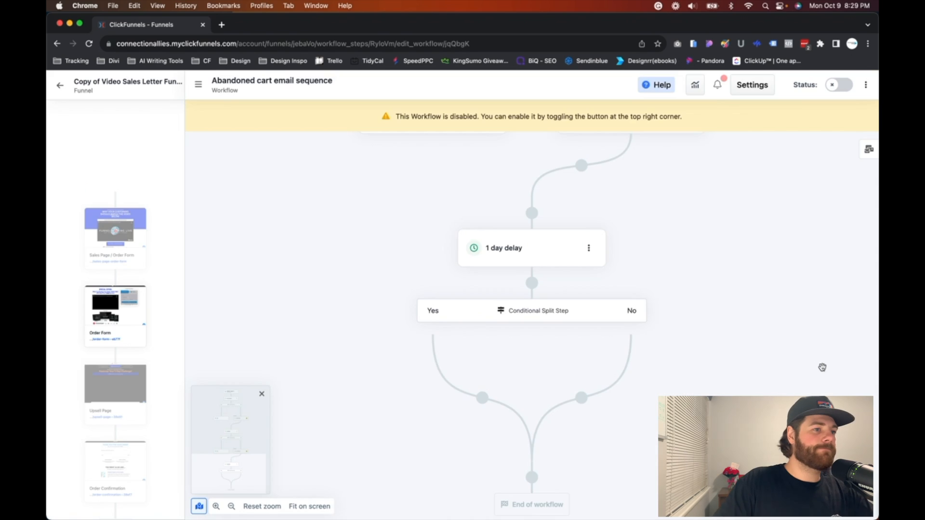
Step: Add an End step on the Yes branch of the last split path
{"action": "scroll", "coordinate": [583, 313], "scroll_direction": "down", "scroll_amount": 2}
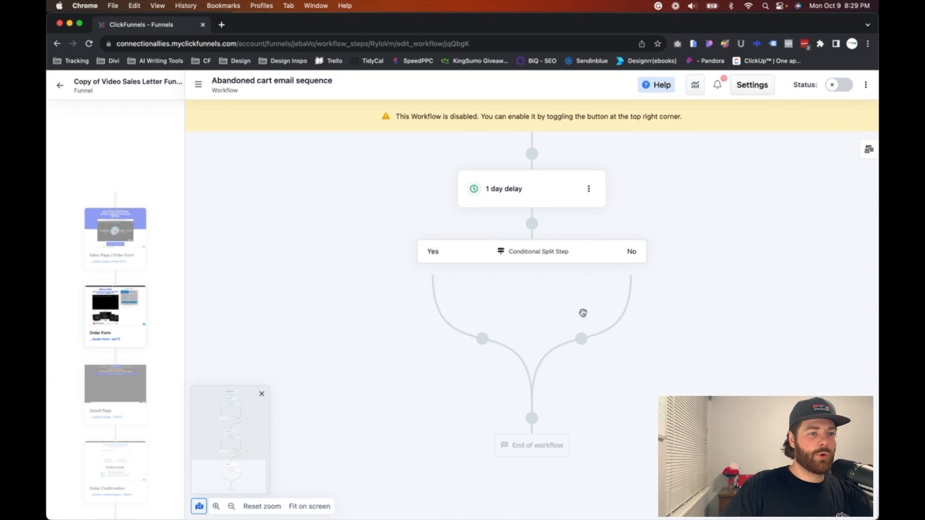
{"action": "left_click", "coordinate": [482, 338]}
{"action": "scroll", "coordinate": [762, 303], "scroll_direction": "down", "scroll_amount": 2}
{"action": "scroll", "coordinate": [766, 302], "scroll_direction": "down", "scroll_amount": 3}
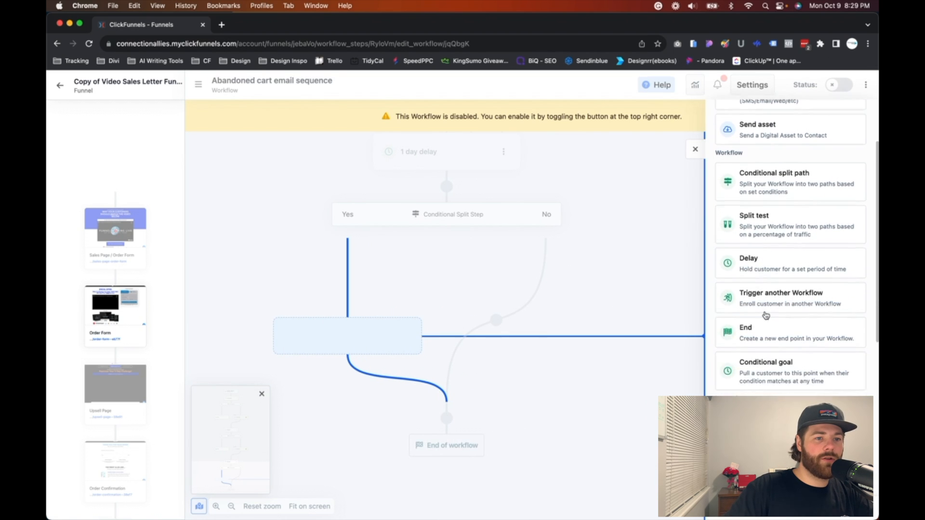
{"action": "left_click", "coordinate": [771, 285]}
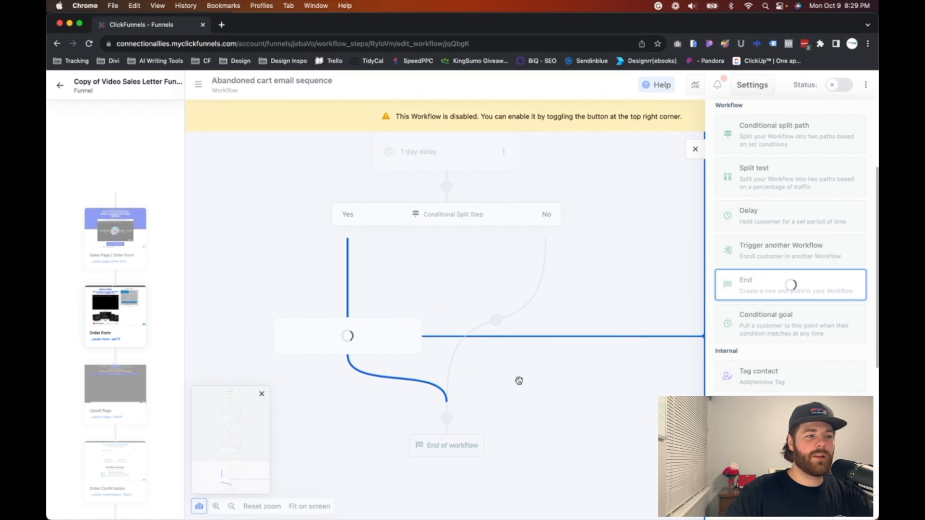
Step: Add a Send Email step on the last split path's No branch and an End step below it
{"action": "left_click", "coordinate": [583, 344]}
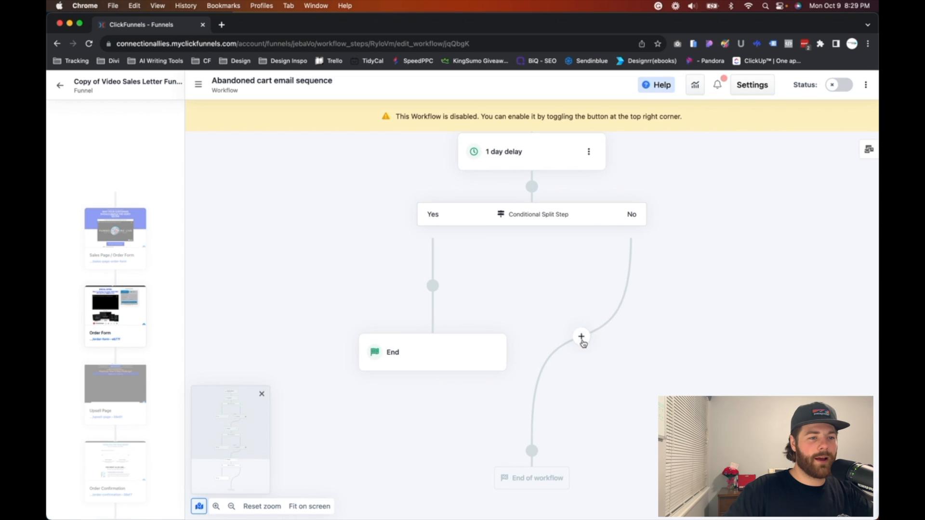
{"action": "left_click", "coordinate": [582, 340]}
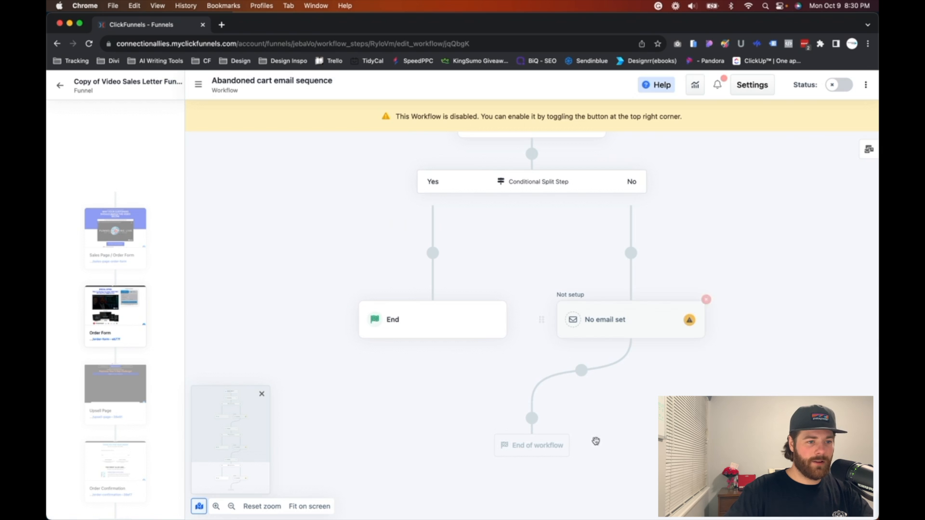
{"action": "left_click", "coordinate": [532, 418]}
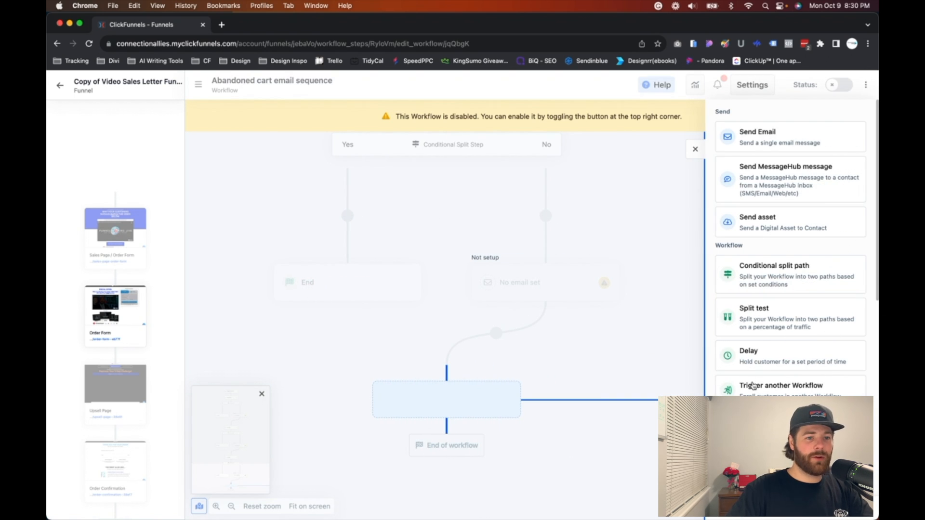
{"action": "left_click", "coordinate": [751, 426]}
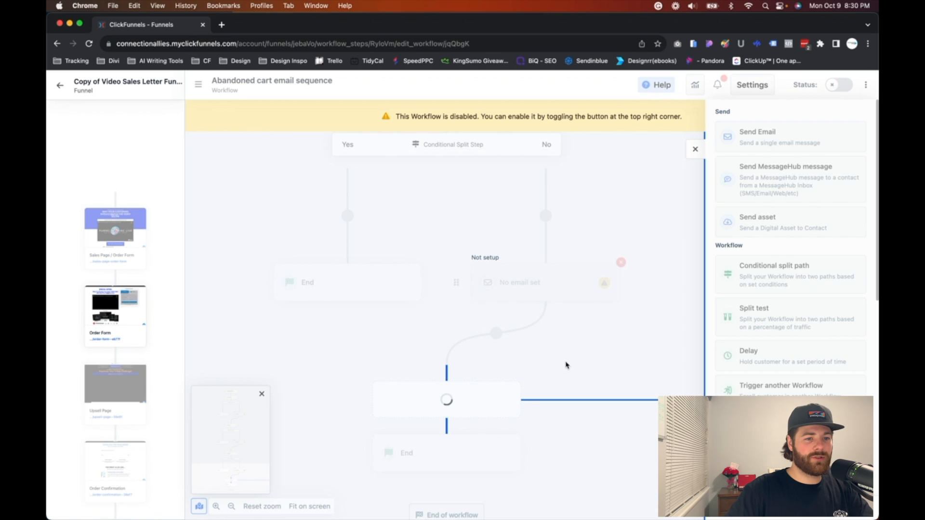
Step: Review the whole workflow from the trigger through the delays, split paths, email steps and end points
{"action": "scroll", "coordinate": [791, 361], "scroll_direction": "up", "scroll_amount": 15}
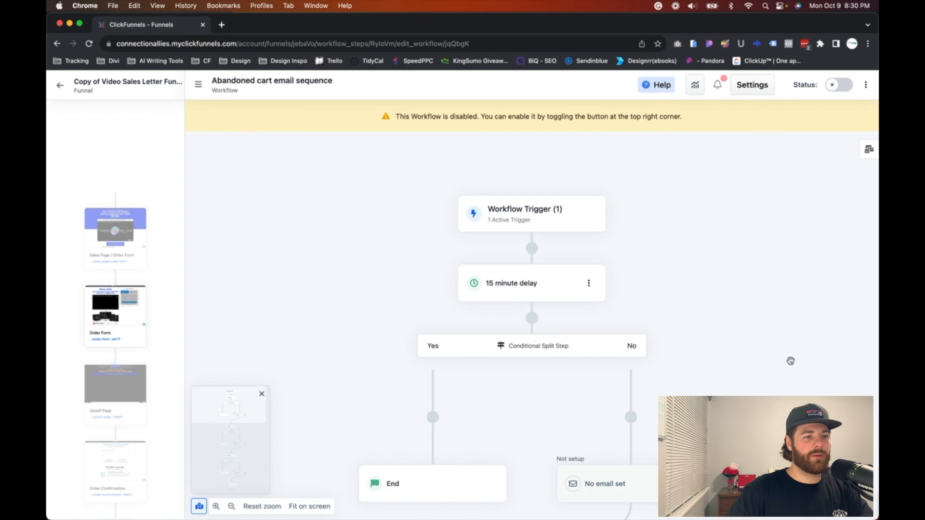
{"action": "scroll", "coordinate": [790, 360], "scroll_direction": "down", "scroll_amount": 1}
{"action": "scroll", "coordinate": [790, 361], "scroll_direction": "down", "scroll_amount": 10}
{"action": "scroll", "coordinate": [791, 361], "scroll_direction": "up", "scroll_amount": 12}
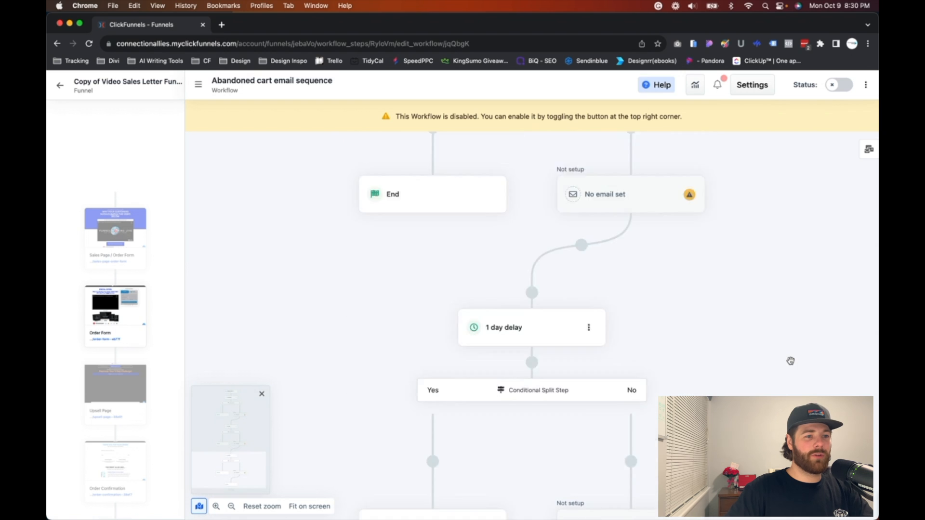
{"action": "scroll", "coordinate": [791, 361], "scroll_direction": "down", "scroll_amount": 15}
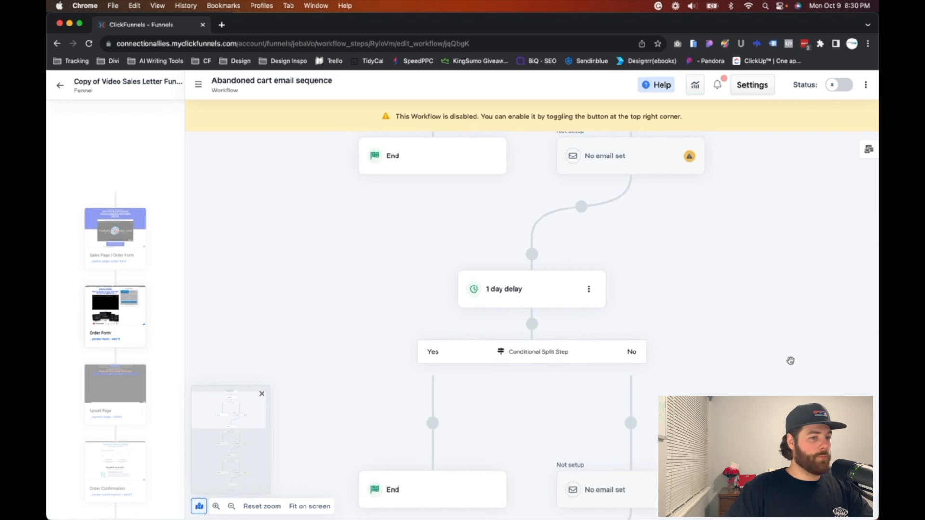
{"action": "scroll", "coordinate": [790, 361], "scroll_direction": "down", "scroll_amount": 10}
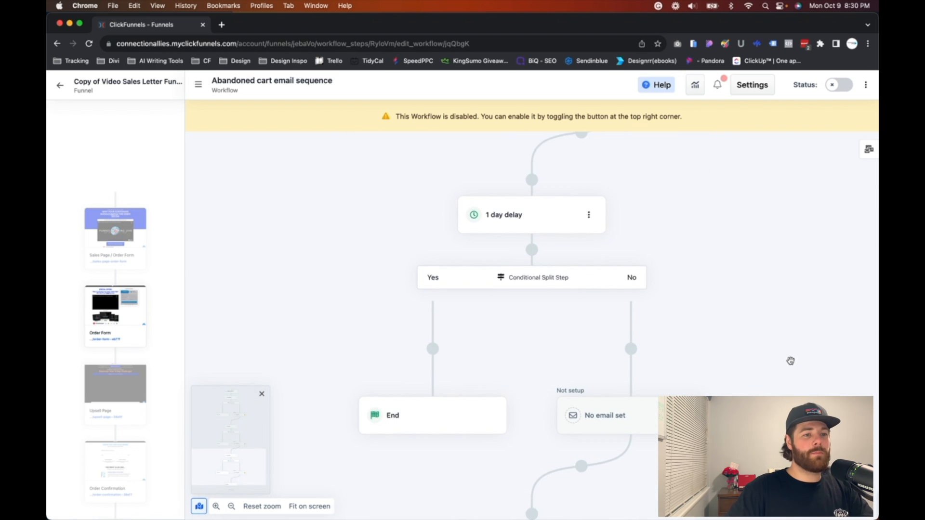
{"action": "scroll", "coordinate": [740, 299], "scroll_direction": "up", "scroll_amount": 20}
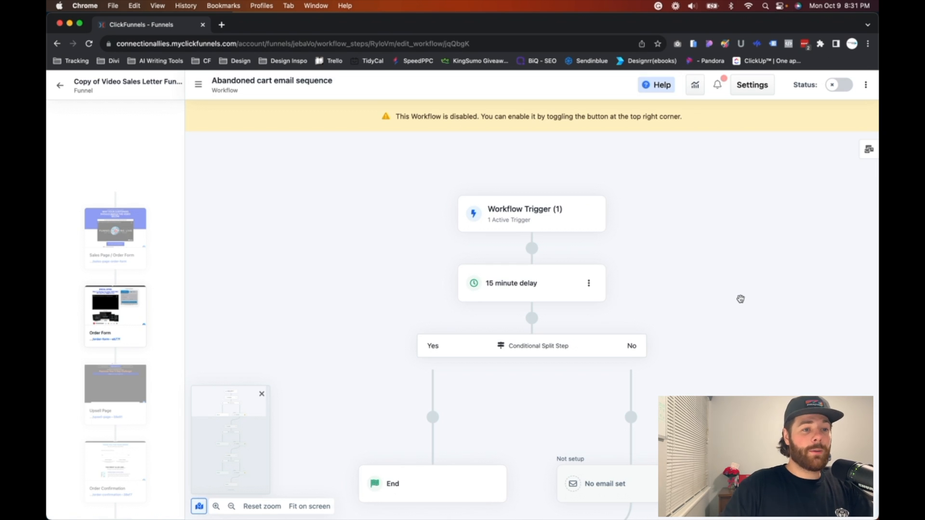
{"action": "scroll", "coordinate": [740, 299], "scroll_direction": "down", "scroll_amount": 5}
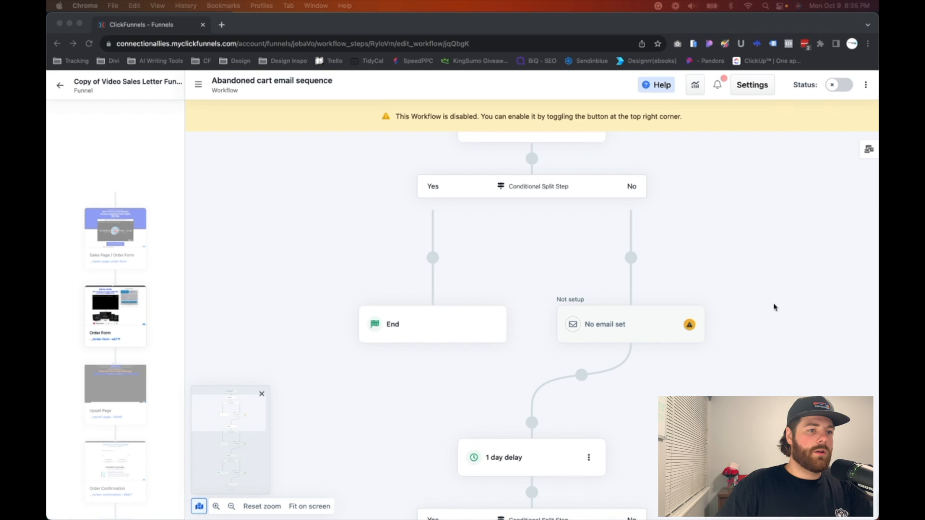
Step: Open the first unset email step after the 15 minute delay and paste the abandoned cart message into the email body
{"action": "scroll", "coordinate": [633, 368], "scroll_direction": "up", "scroll_amount": 3}
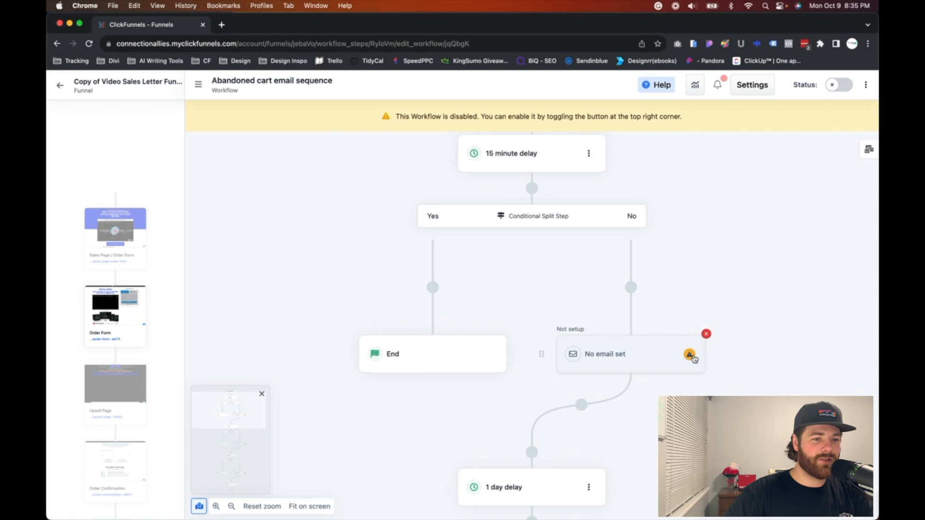
{"action": "left_click", "coordinate": [690, 354]}
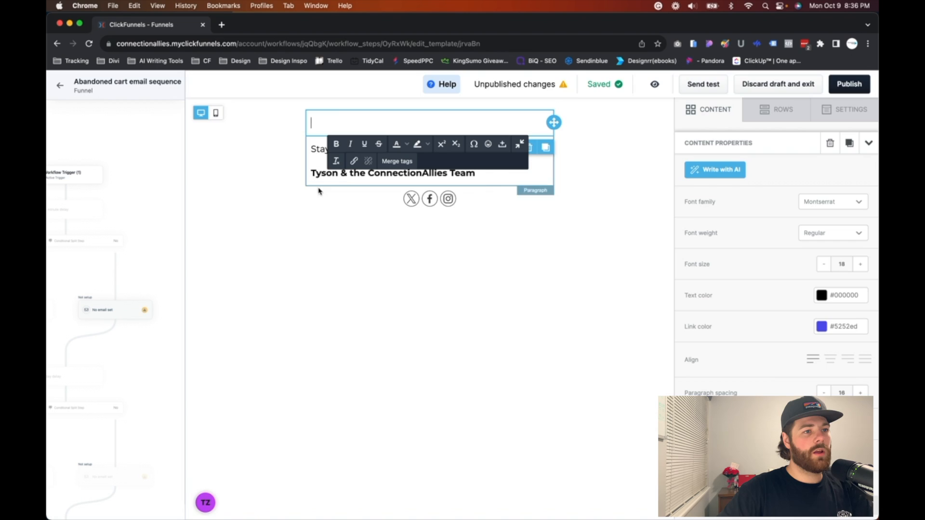
{"action": "key", "text": "cmd+v"}
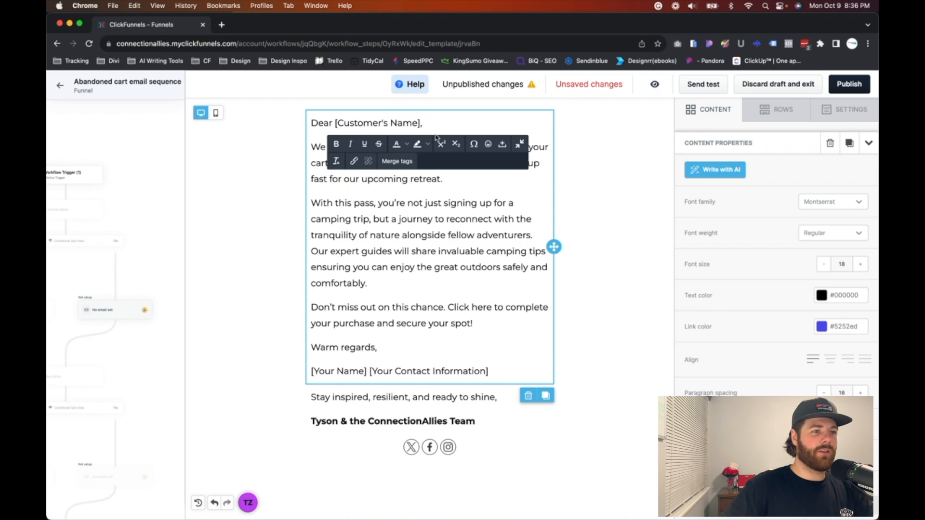
Step: Replace the [Customer's Name] placeholder in the greeting with the Contact First Name merge tag and remove the extra space before the comma
{"action": "key", "text": "BackSpace"}
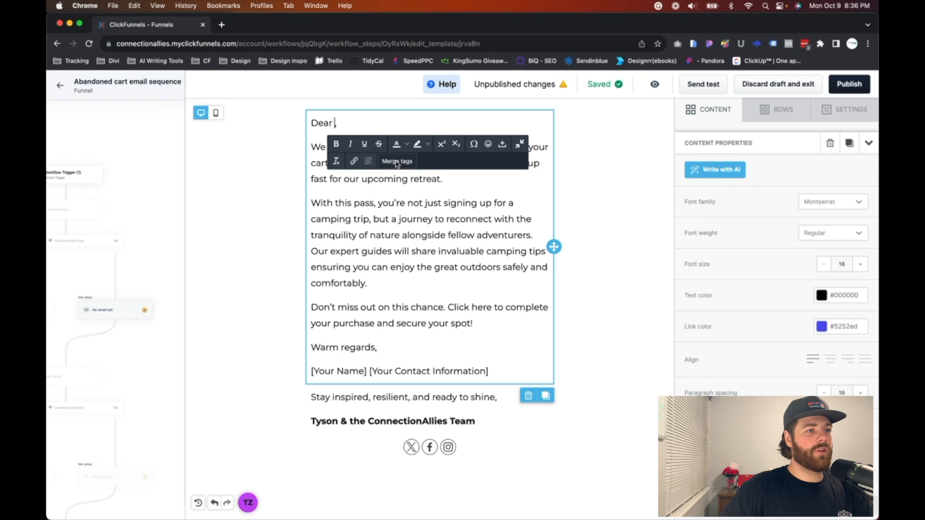
{"action": "left_click", "coordinate": [370, 124]}
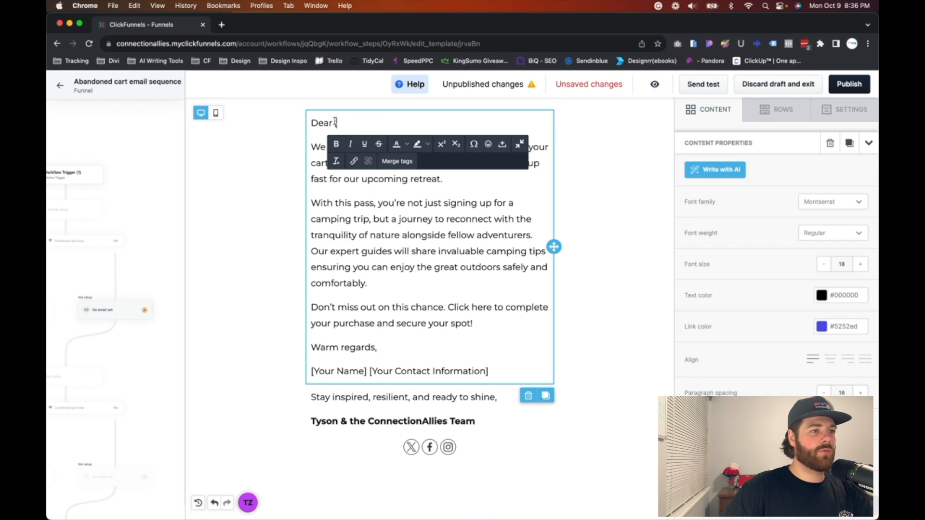
{"action": "left_click", "coordinate": [392, 161]}
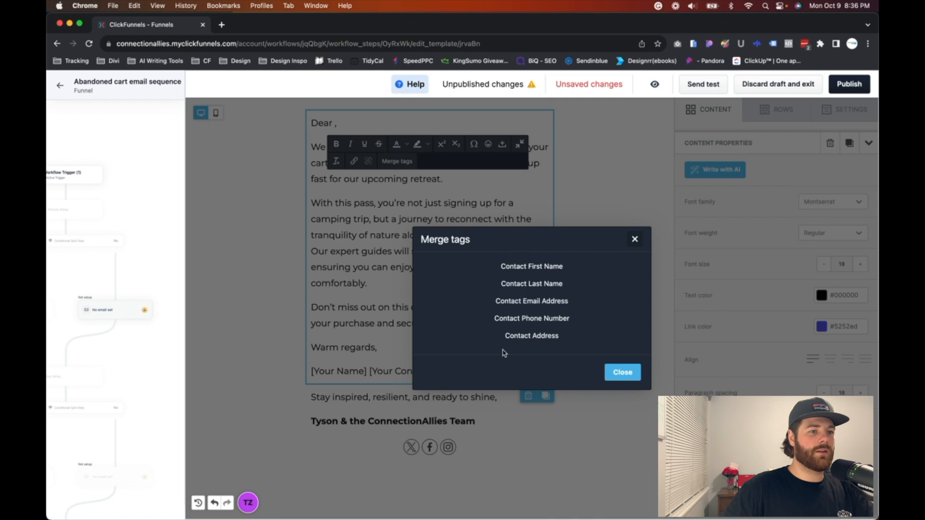
{"action": "left_click", "coordinate": [535, 268]}
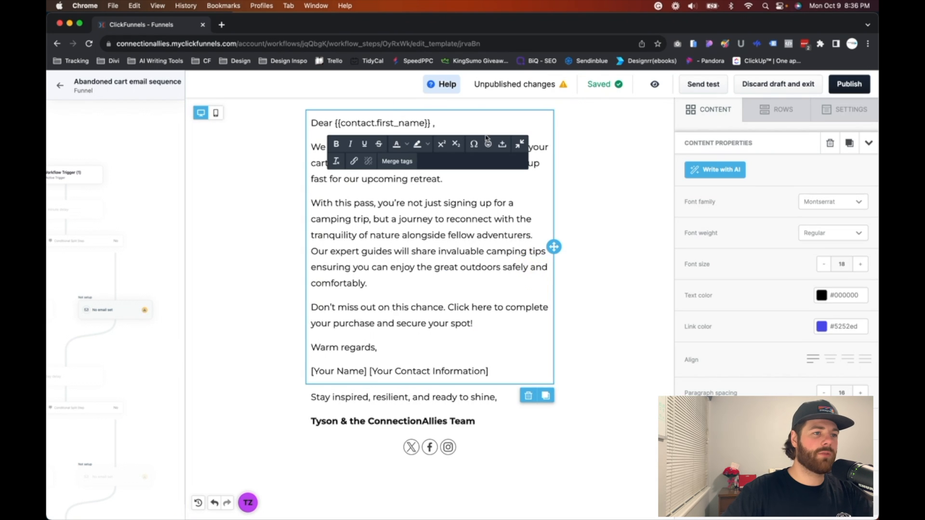
{"action": "key", "text": "BackSpace"}
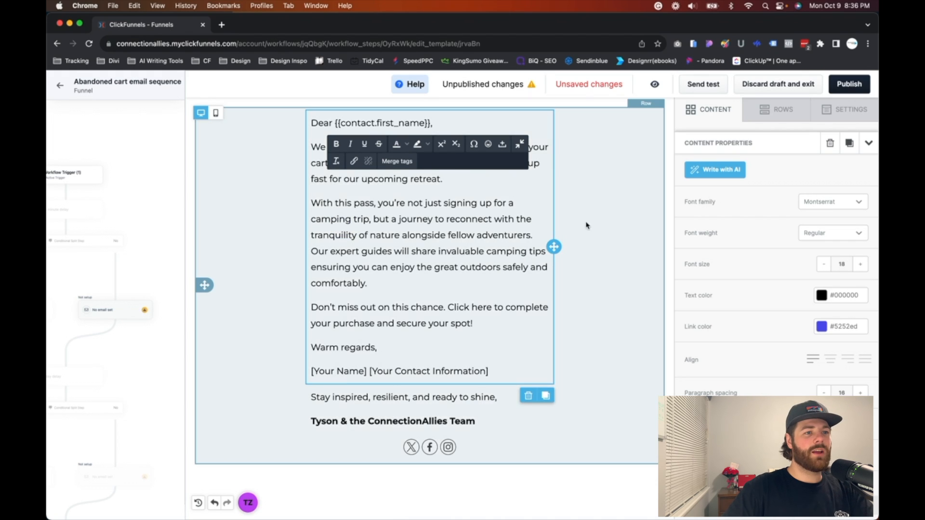
{"action": "left_click", "coordinate": [602, 220]}
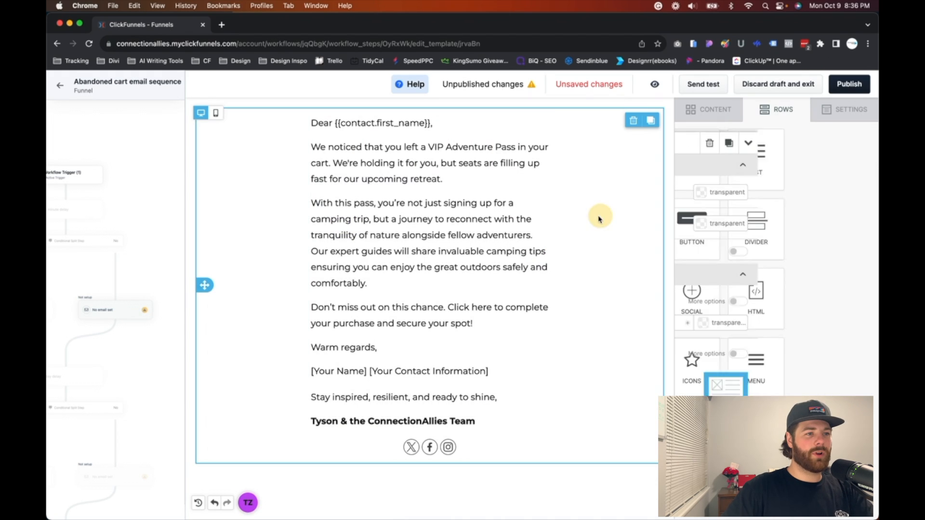
Step: Delete the [Your Name] [Your Contact Information] placeholder line below "Warm regards," in the email body
{"action": "left_click", "coordinate": [378, 373]}
{"action": "triple_click", "coordinate": [372, 372]}
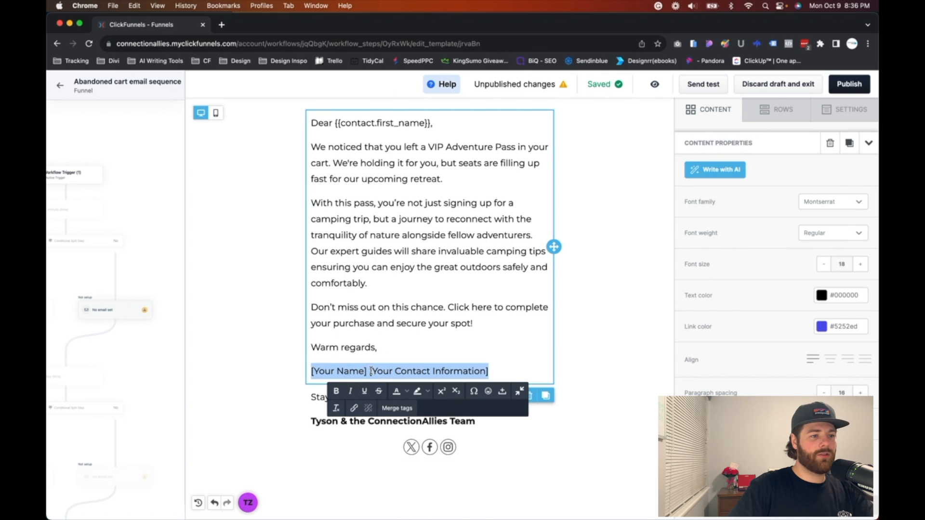
{"action": "key", "text": "BackSpace"}
{"action": "key", "text": "BackSpace"}
{"action": "left_click", "coordinate": [629, 352]}
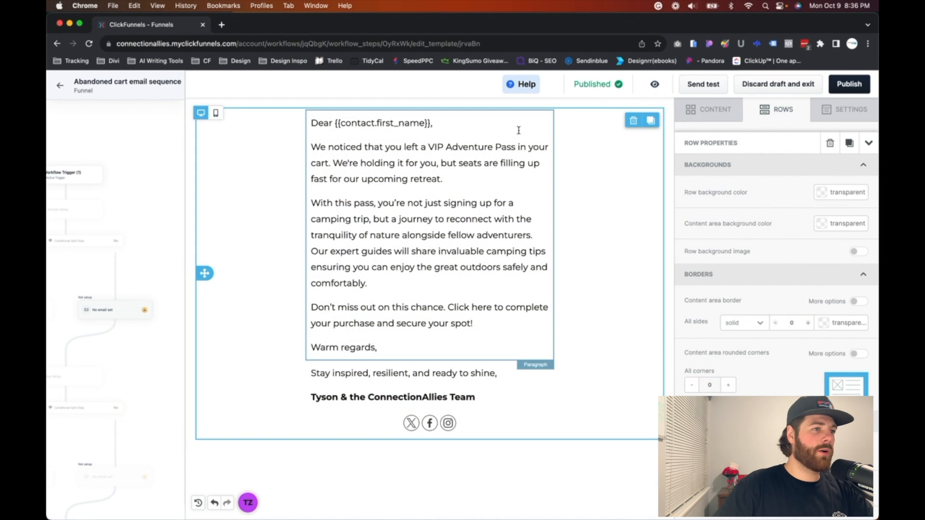
{"action": "scroll", "coordinate": [132, 232], "scroll_direction": "down", "scroll_amount": 3}
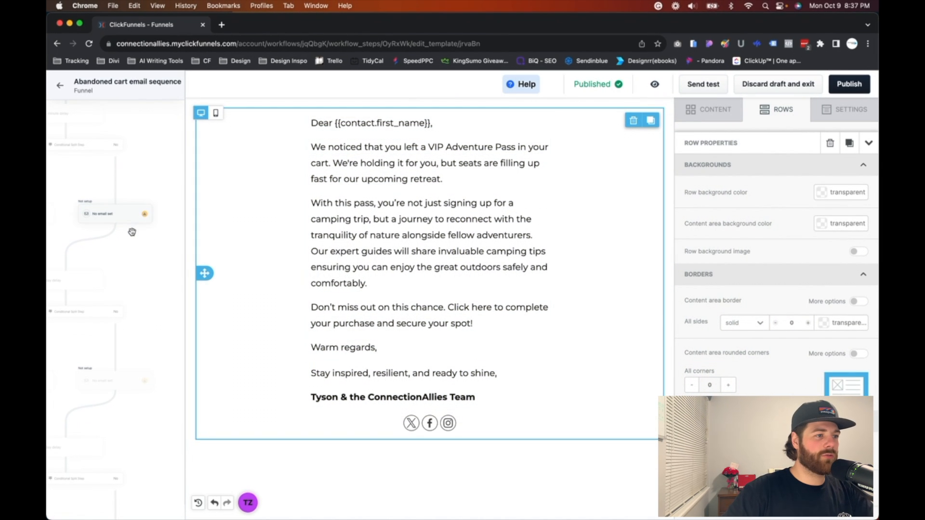
{"action": "scroll", "coordinate": [132, 232], "scroll_direction": "down", "scroll_amount": 3}
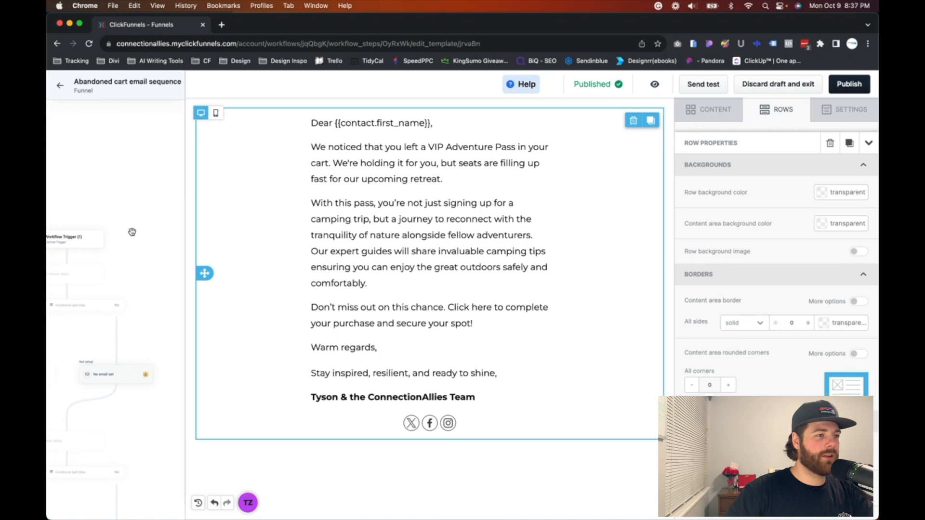
{"action": "left_click", "coordinate": [127, 229]}
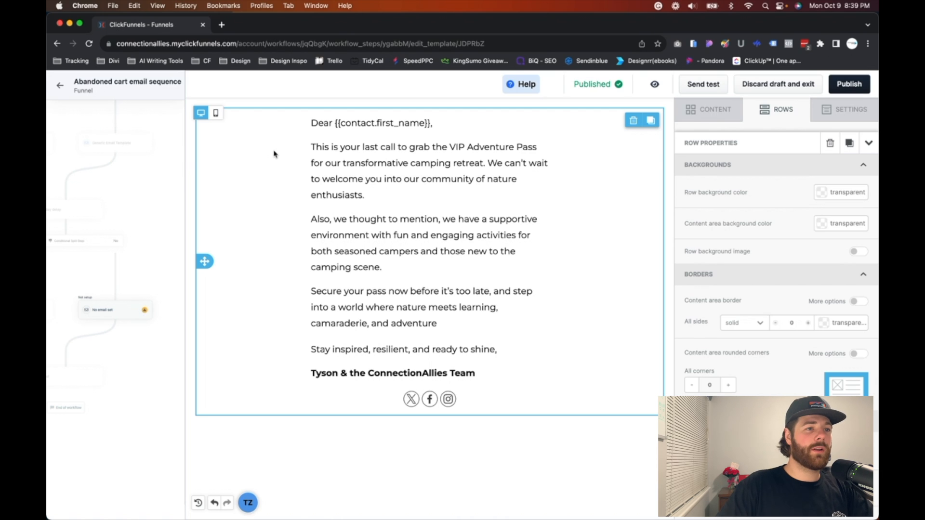
Step: Return from the last call email to the Abandoned cart email sequence workflow and enable it
{"action": "left_click", "coordinate": [153, 195]}
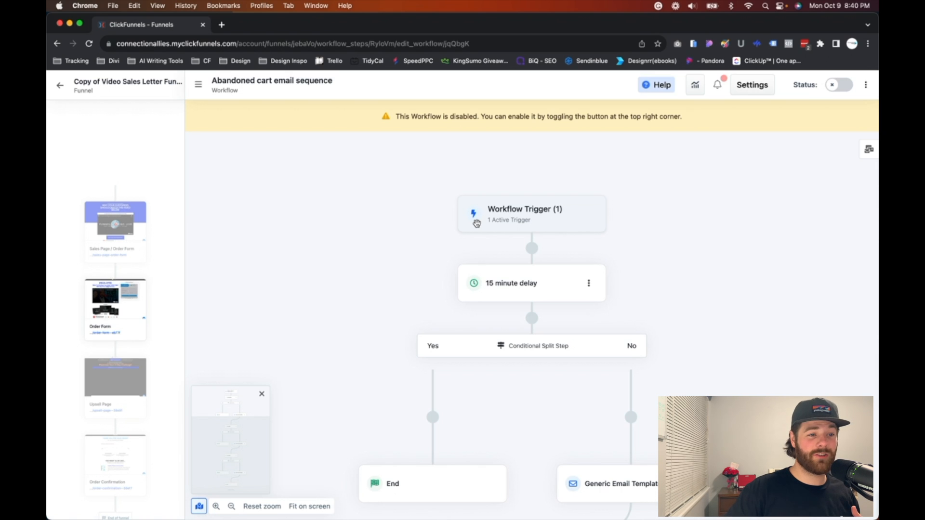
{"action": "left_click", "coordinate": [803, 191]}
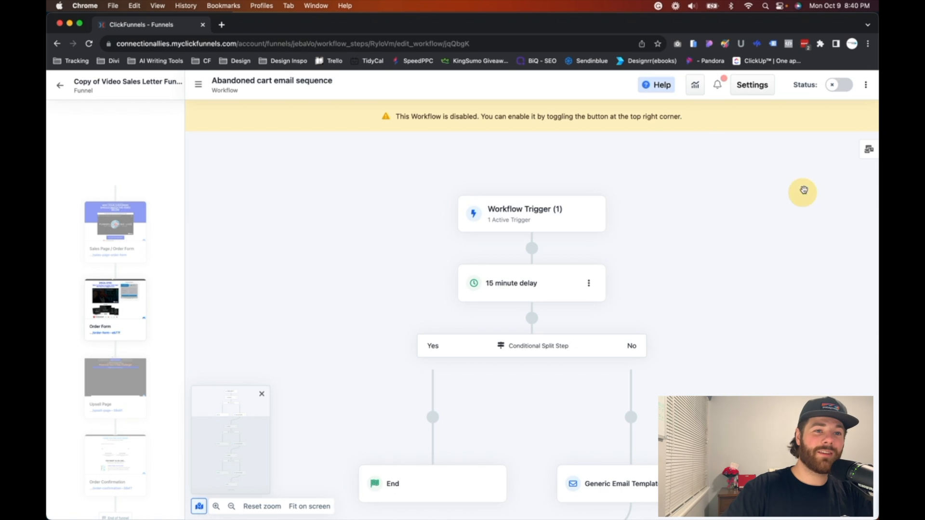
{"action": "left_click", "coordinate": [835, 87]}
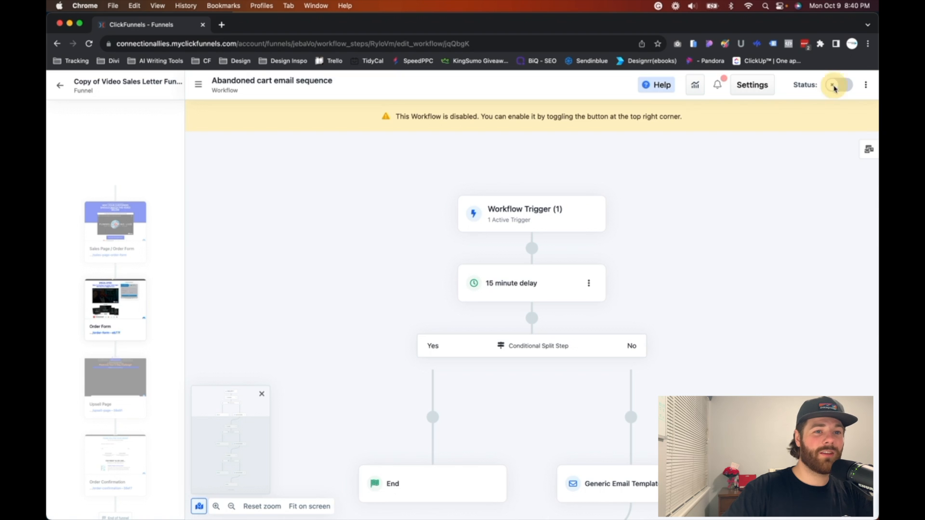
{"action": "left_click", "coordinate": [568, 332]}
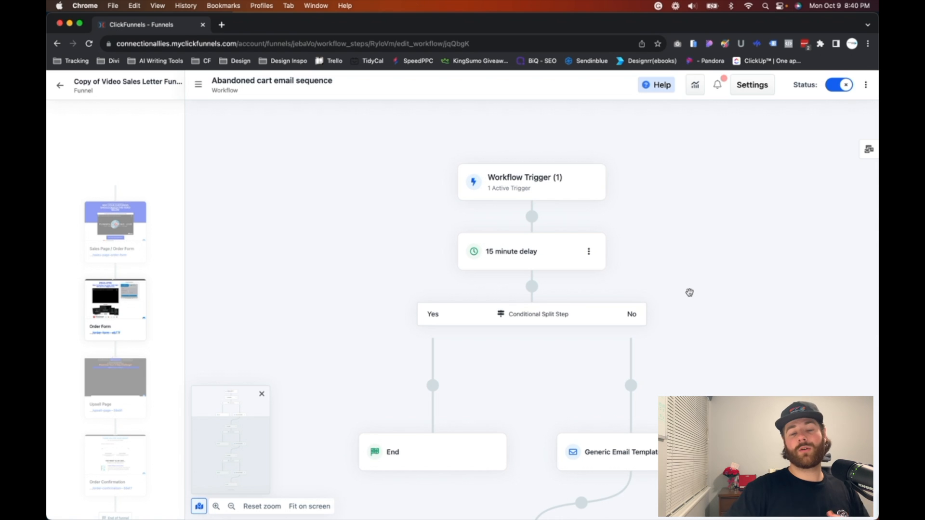
Step: Review the enabled workflow from the 15 minute delay through the splits, Generic Email Template steps and 1 day delays to the final End step
{"action": "scroll", "coordinate": [626, 338], "scroll_direction": "down", "scroll_amount": 5}
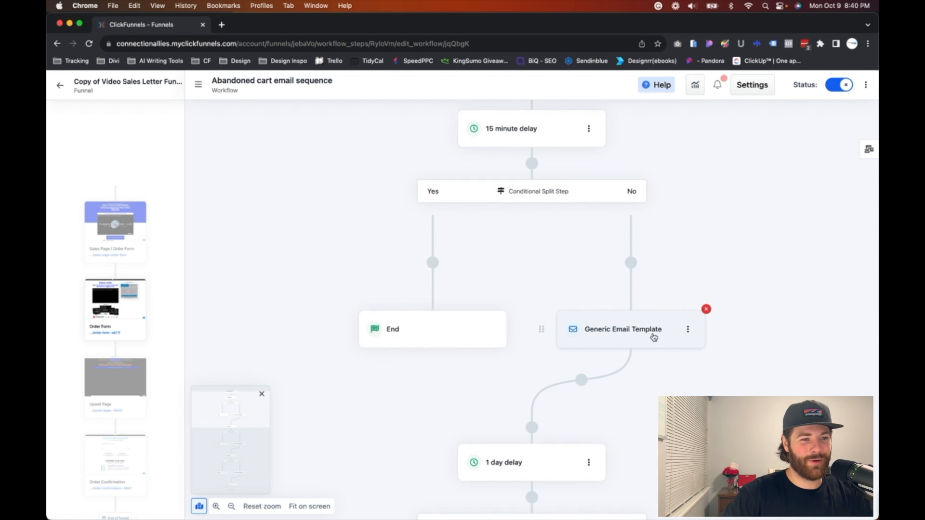
{"action": "scroll", "coordinate": [652, 337], "scroll_direction": "down", "scroll_amount": 4}
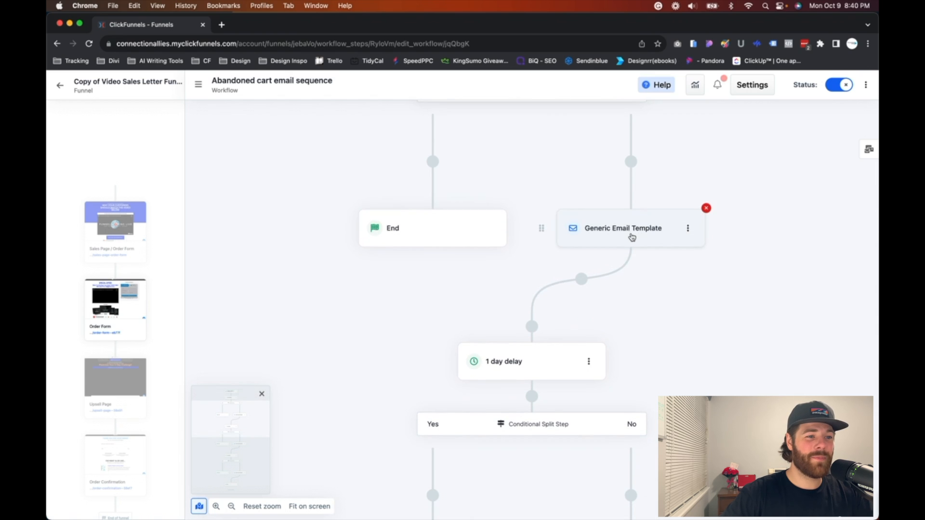
{"action": "scroll", "coordinate": [632, 237], "scroll_direction": "down", "scroll_amount": 4}
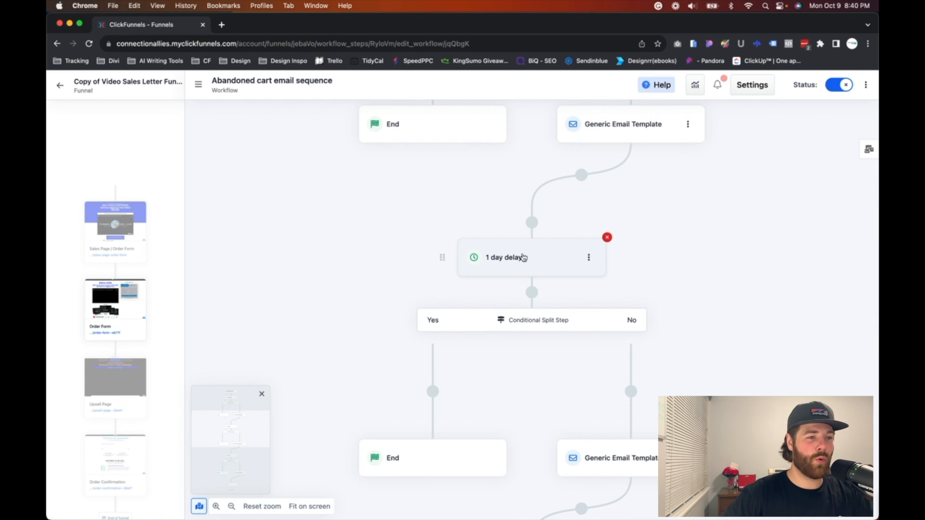
{"action": "scroll", "coordinate": [511, 264], "scroll_direction": "down", "scroll_amount": 1}
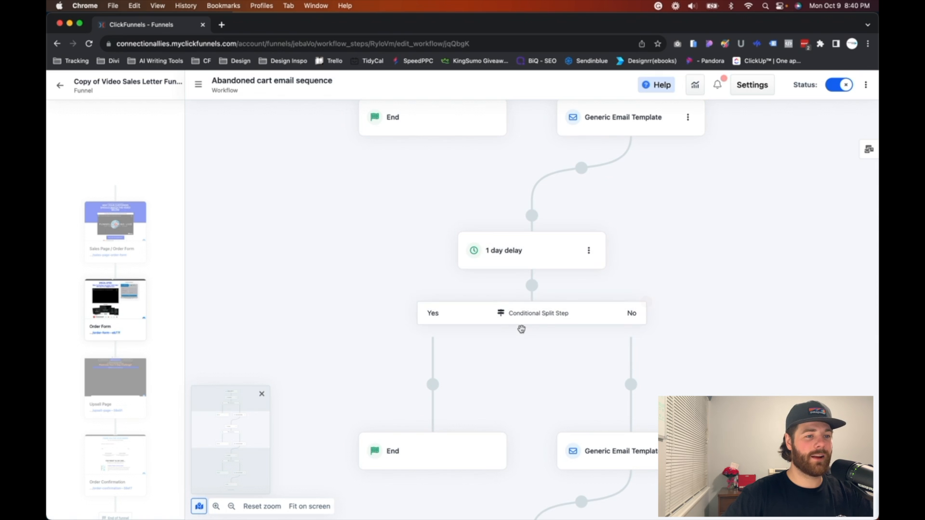
{"action": "scroll", "coordinate": [522, 318], "scroll_direction": "down", "scroll_amount": 6}
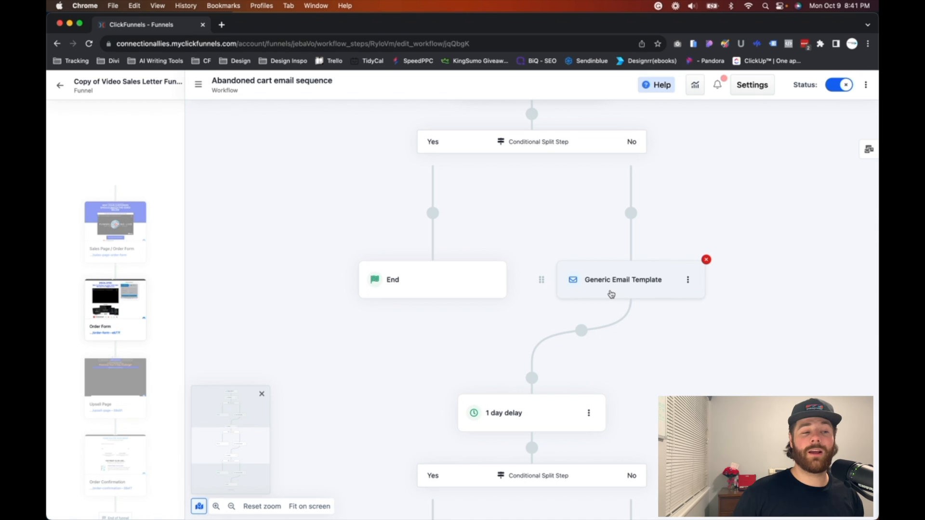
{"action": "scroll", "coordinate": [537, 347], "scroll_direction": "down", "scroll_amount": 3}
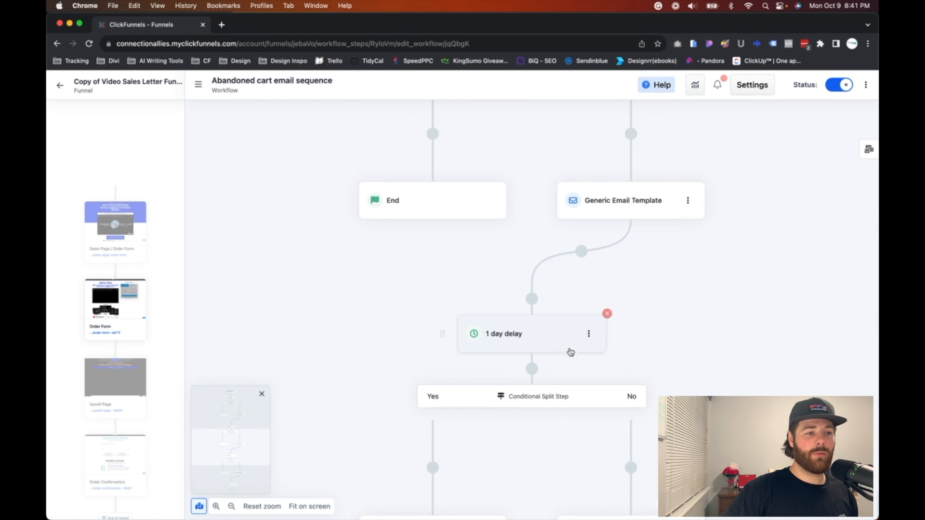
{"action": "scroll", "coordinate": [529, 274], "scroll_direction": "down", "scroll_amount": 3}
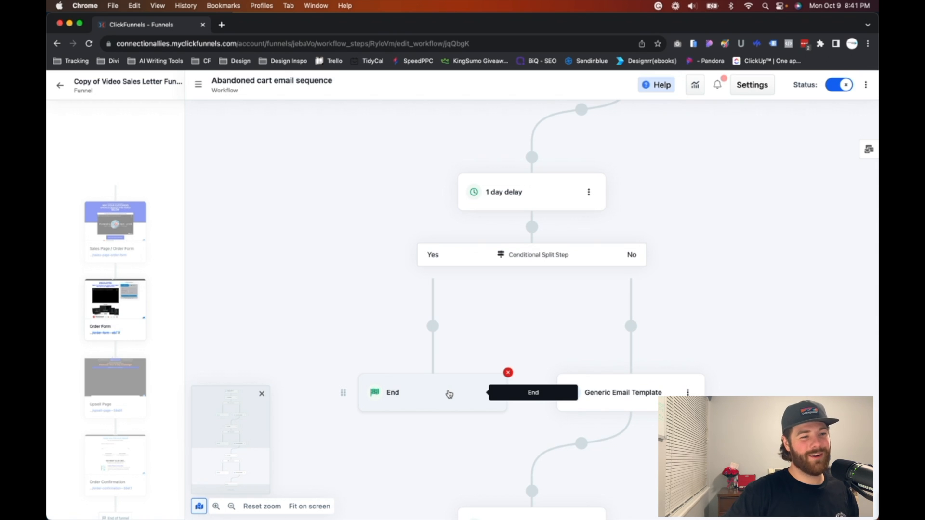
{"action": "scroll", "coordinate": [675, 308], "scroll_direction": "down", "scroll_amount": 3}
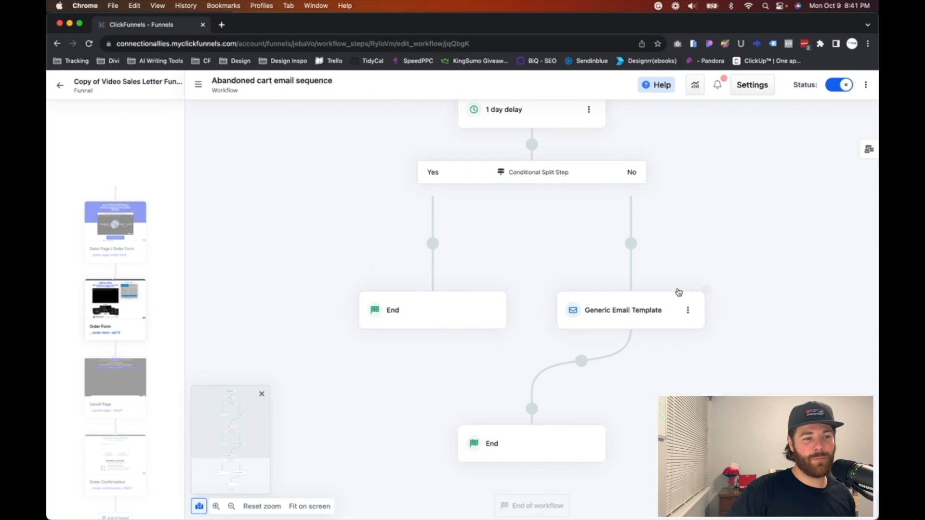